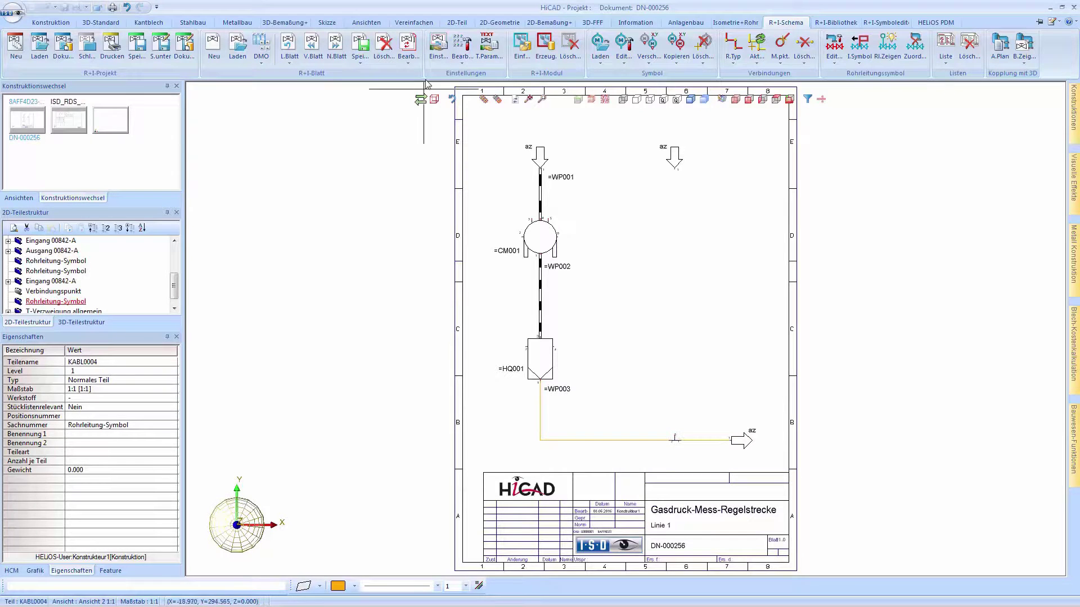
Step: Select the RDS_PP_SYM0/1/2_GER and ISD_RDS_PP_GER libraries in the schematic settings
left_click(442, 45)
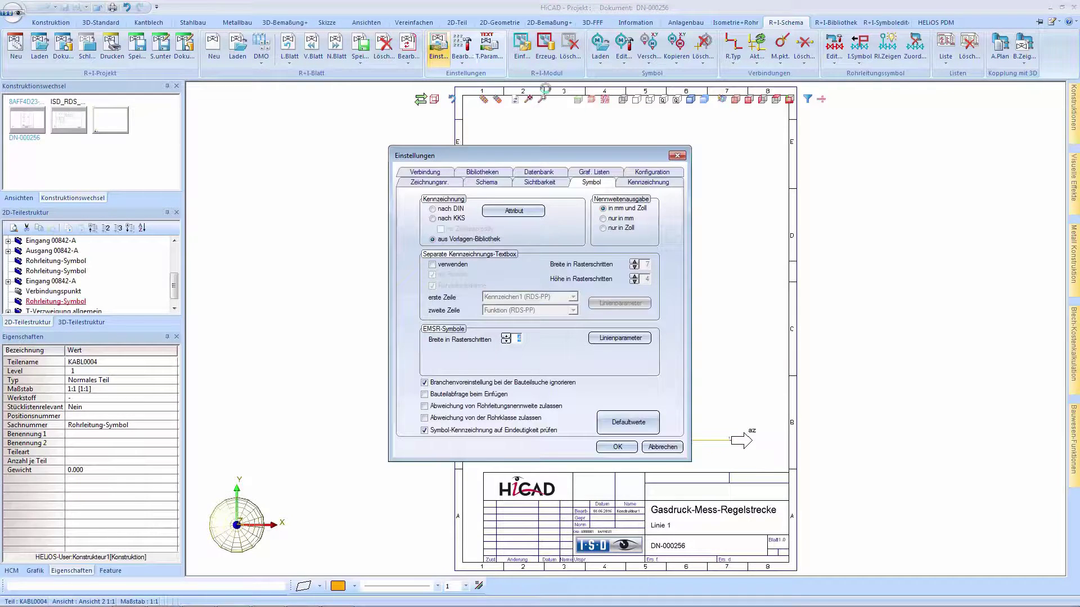
left_click(639, 172)
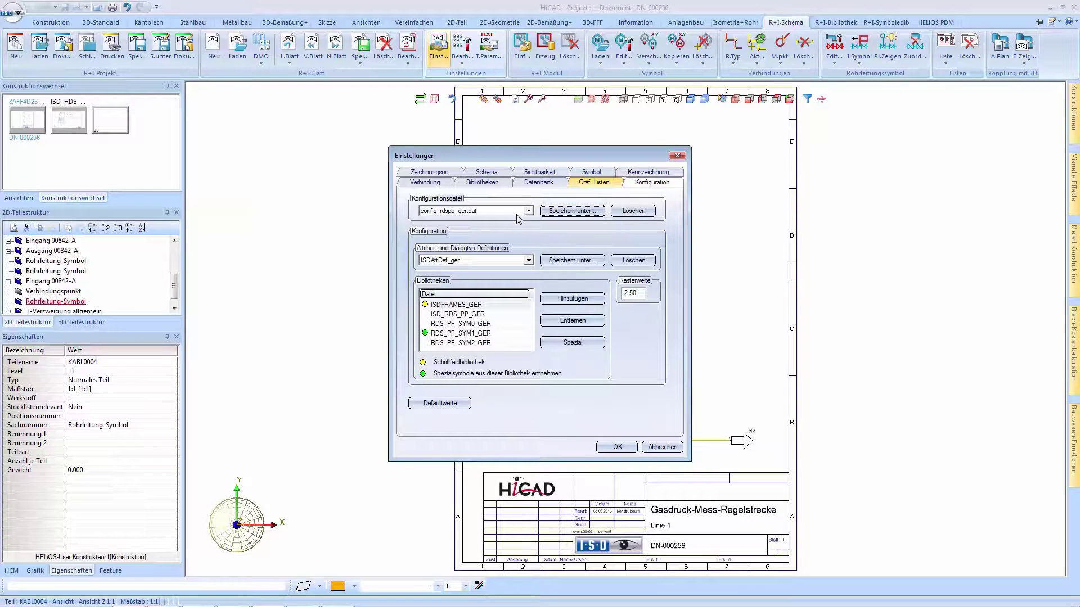
left_click(508, 327)
left_click(508, 334)
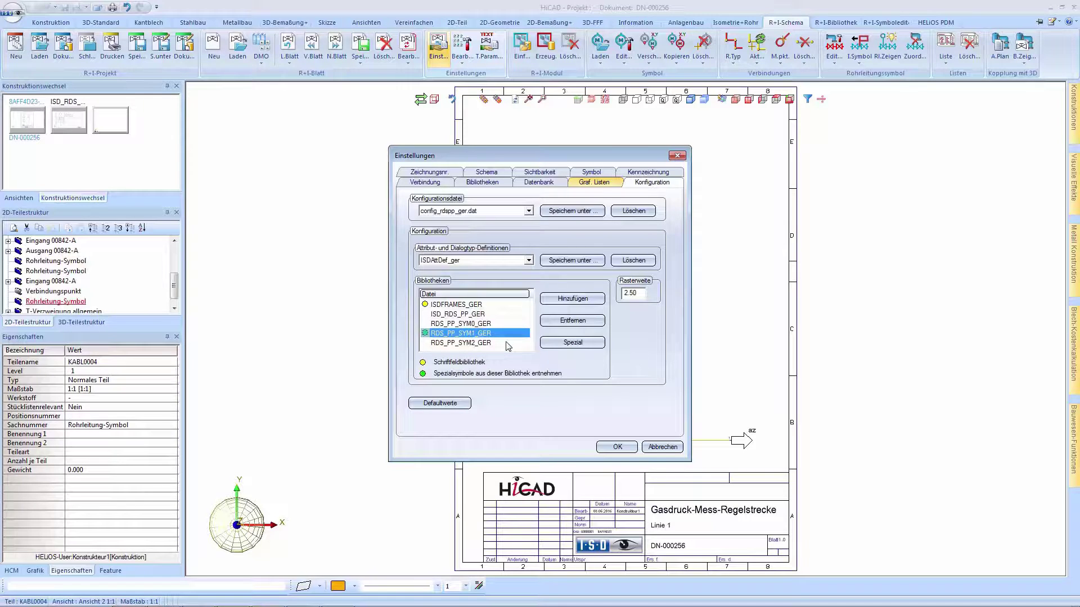
left_click(508, 344)
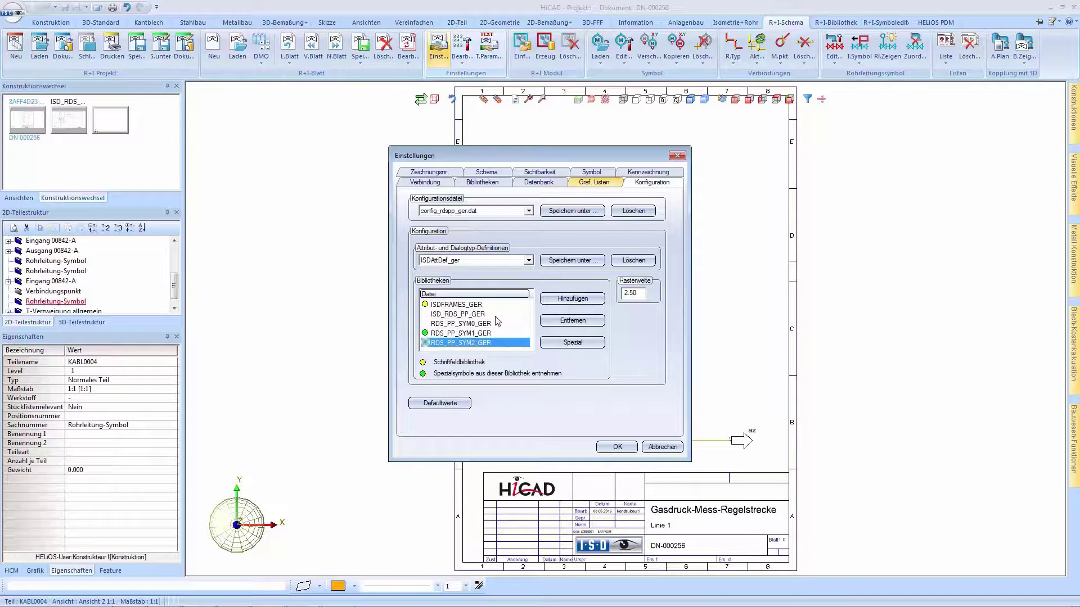
left_click(496, 315)
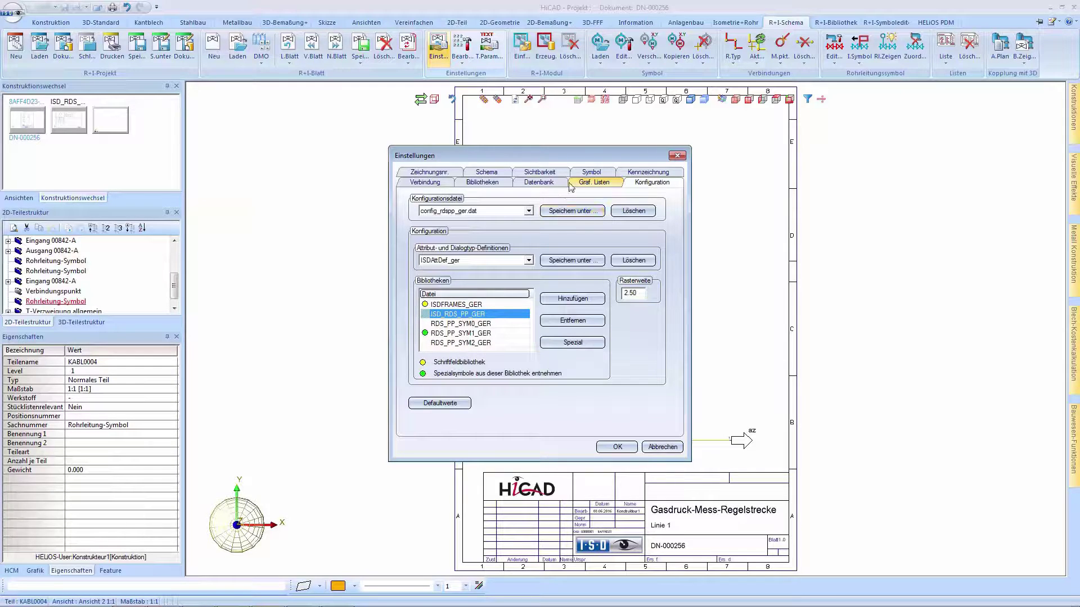
left_click(585, 175)
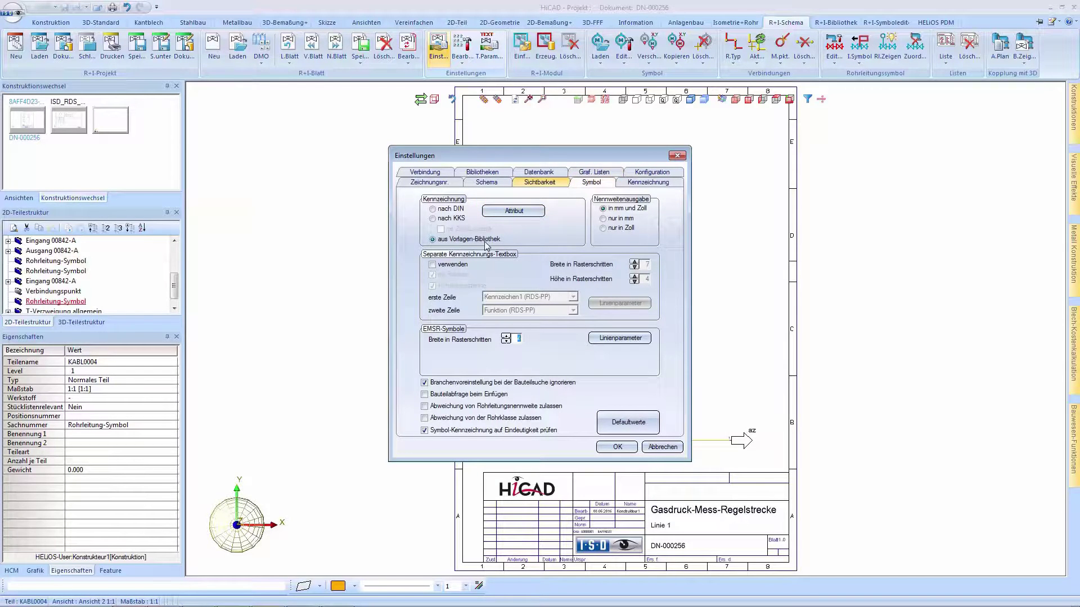
left_click(607, 448)
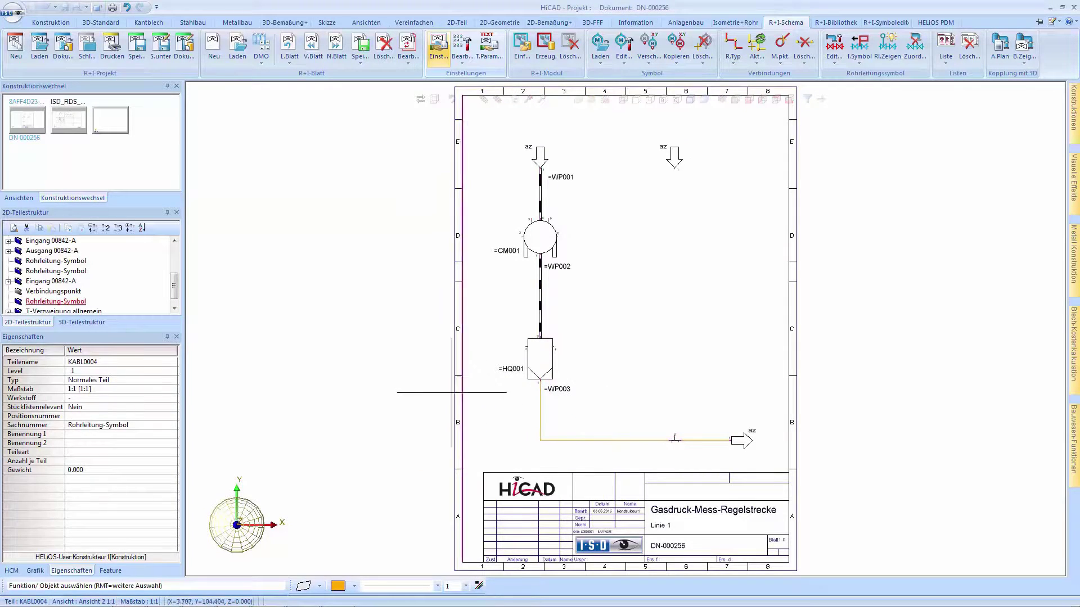
Step: Insert the ISD_RDS_PP_GER RDS-PP template data-mask objects with DMO > Mehrere einfügen
left_click(263, 62)
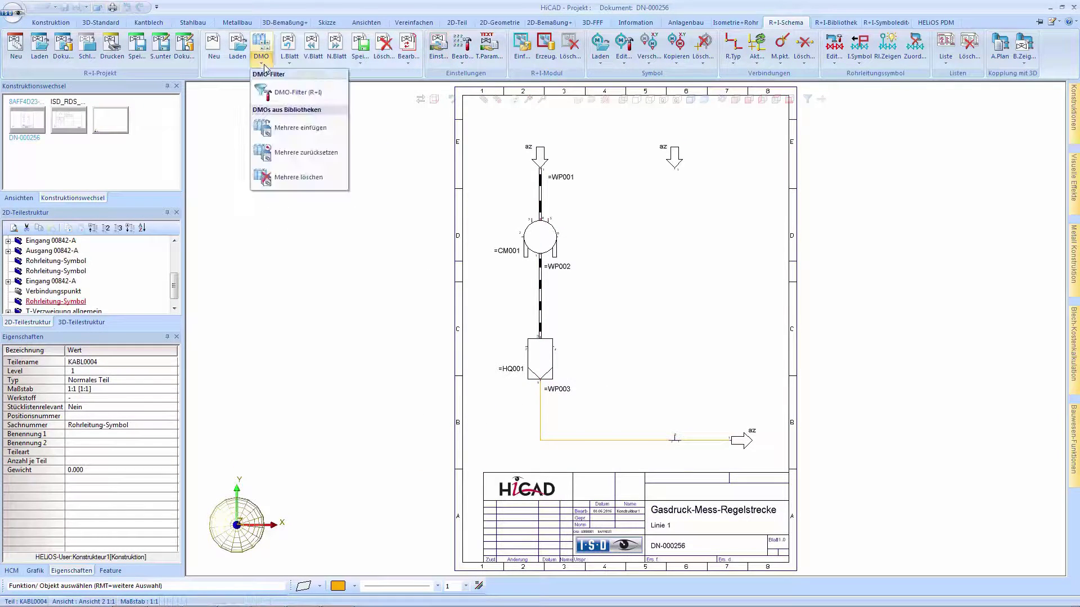
left_click(281, 132)
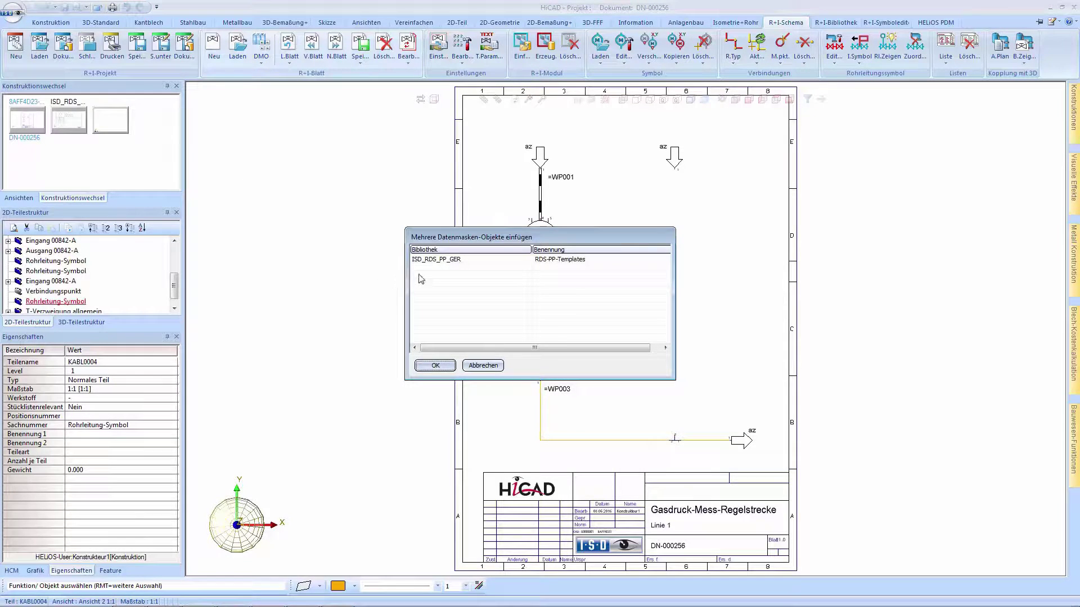
left_click(433, 262)
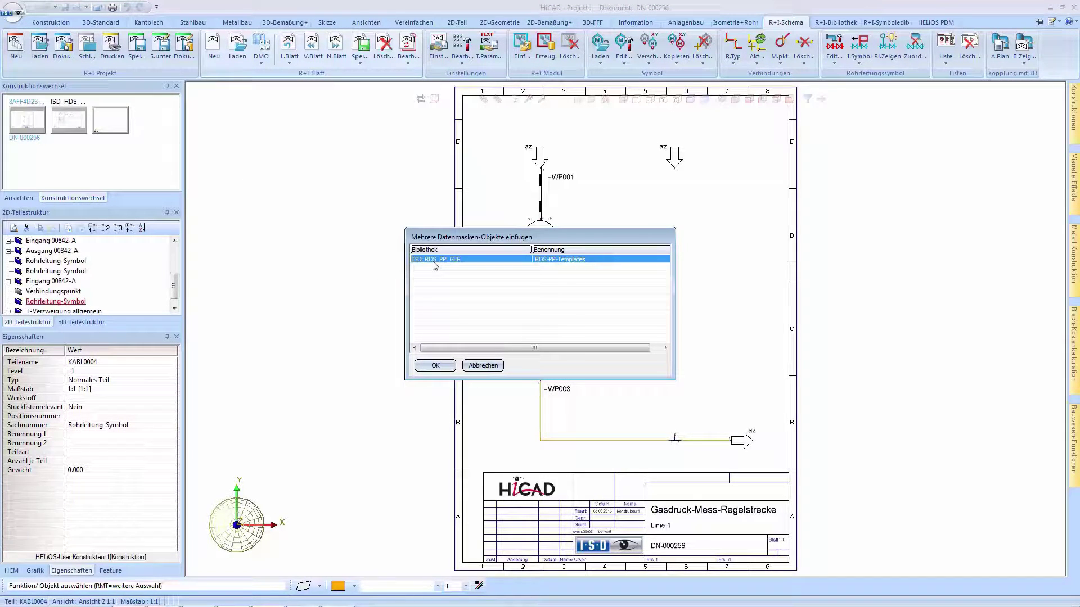
left_click(442, 366)
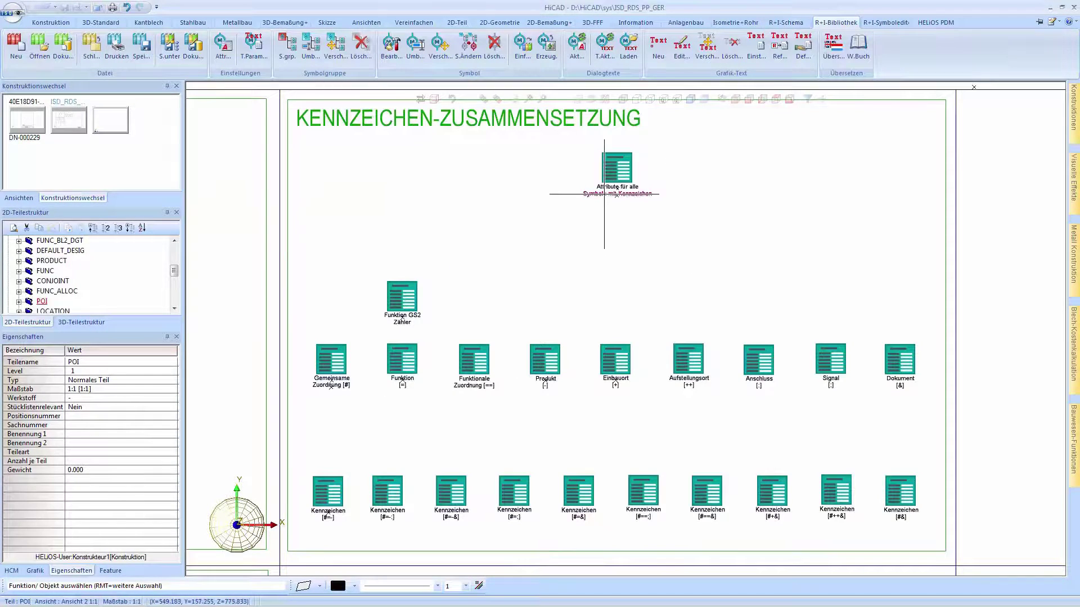
double_click(605, 196)
right_click(605, 196)
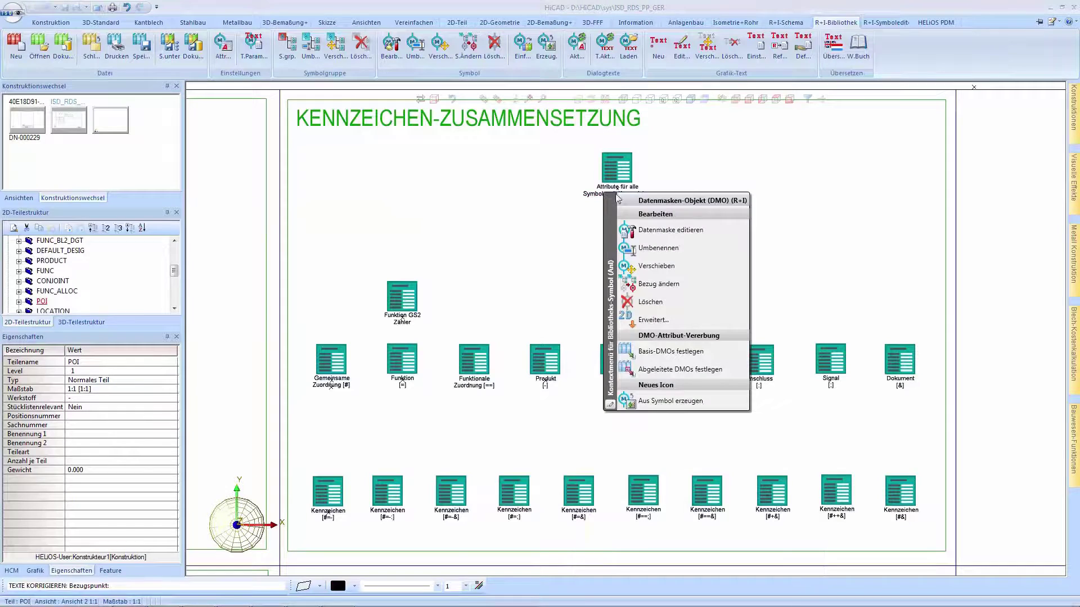
left_click(647, 229)
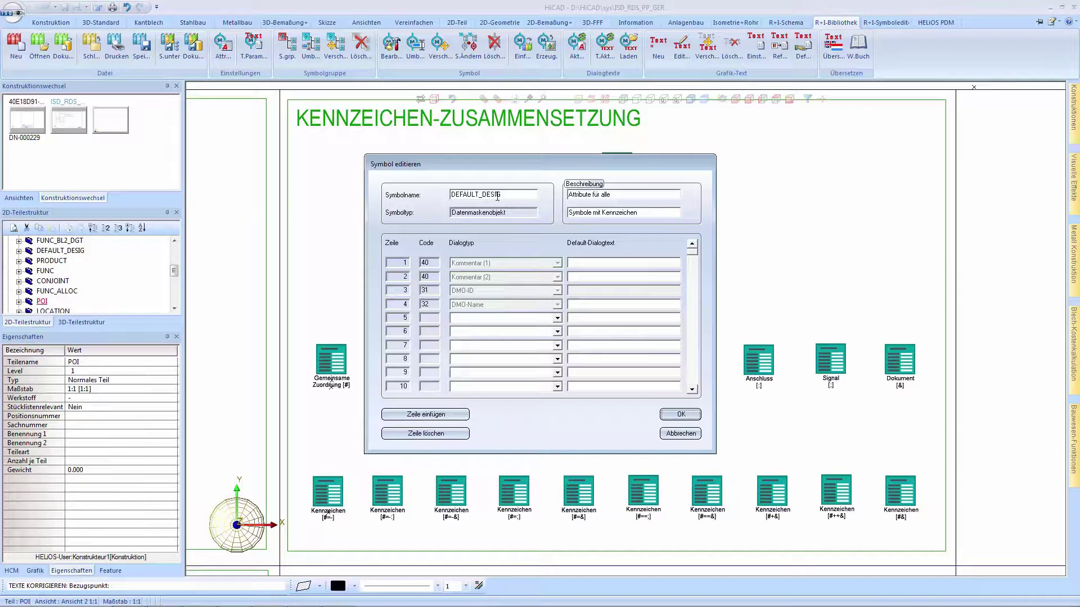
left_click(672, 437)
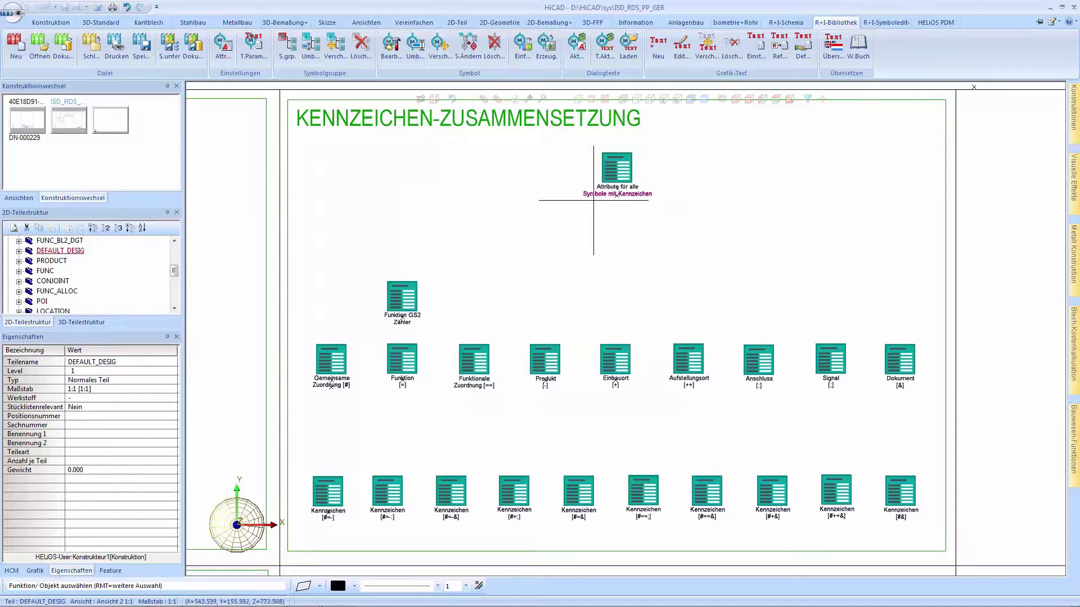
right_click(595, 196)
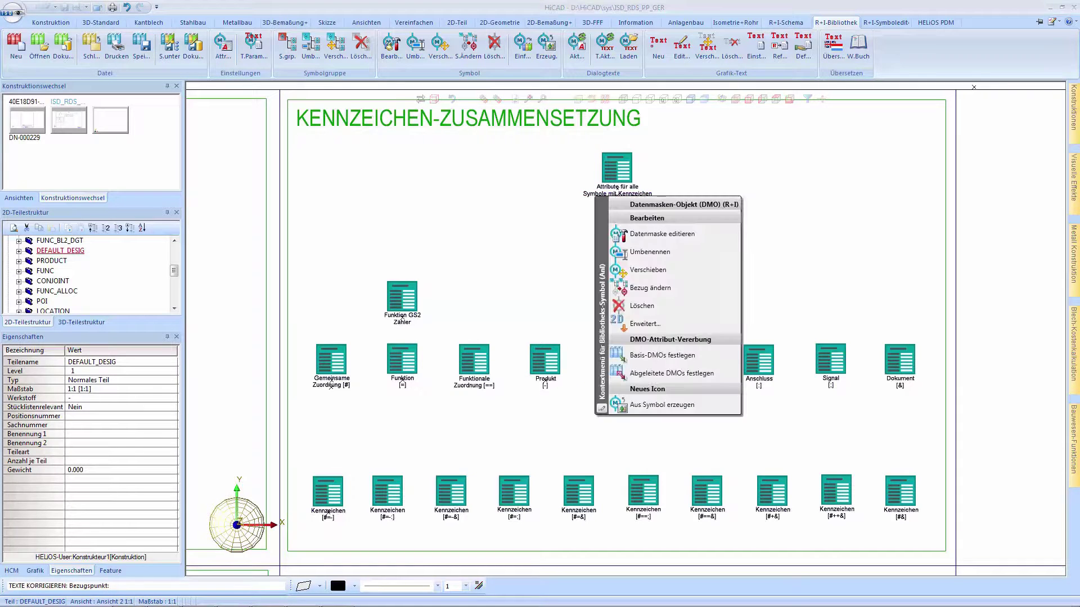
left_click(653, 374)
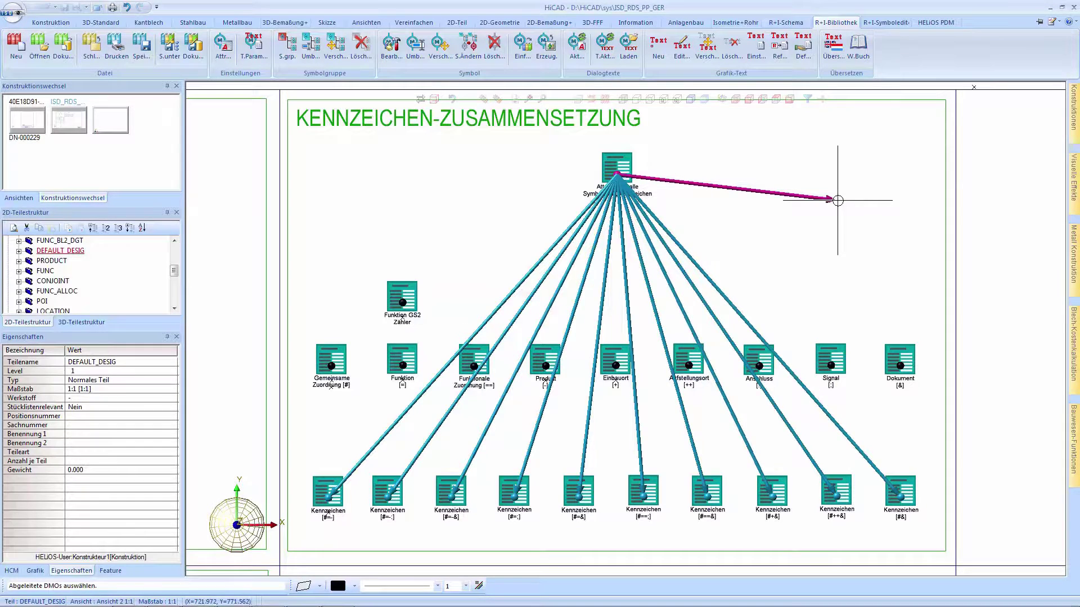
middle_click(838, 201)
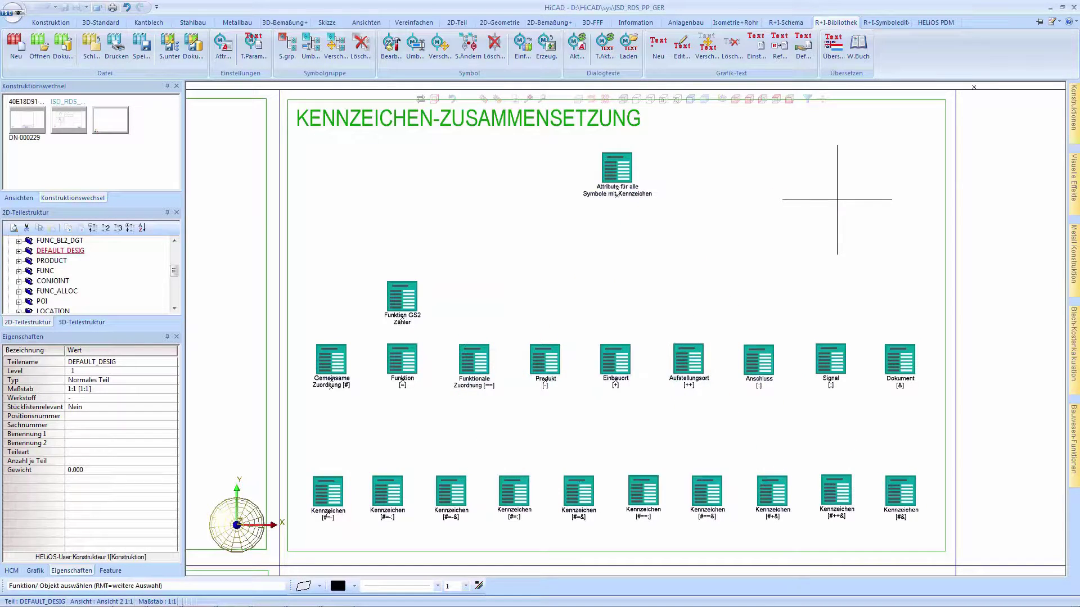
right_click(320, 507)
left_click(372, 430)
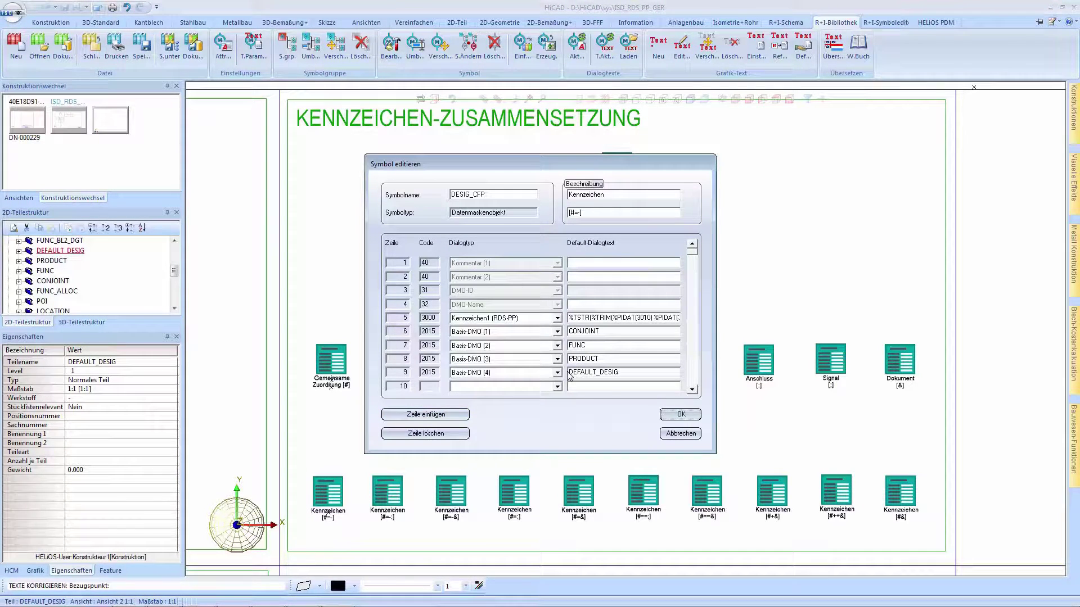
left_click(679, 434)
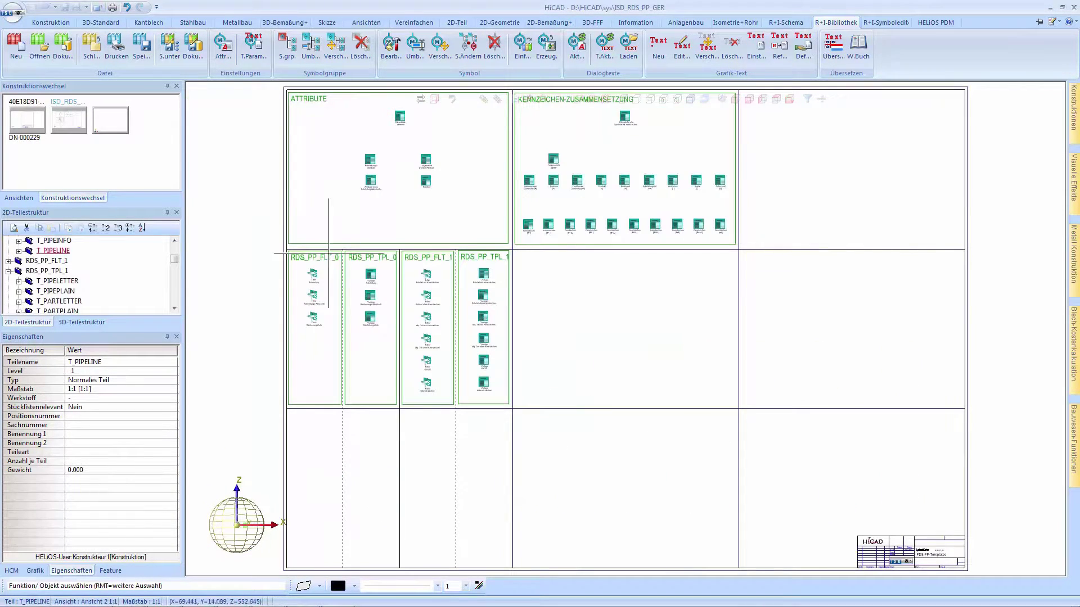
Step: Zoom into the ATTRIBUTE area and inspect the Datenbank-verweis DB_PART_LINK data mask
left_click(259, 268)
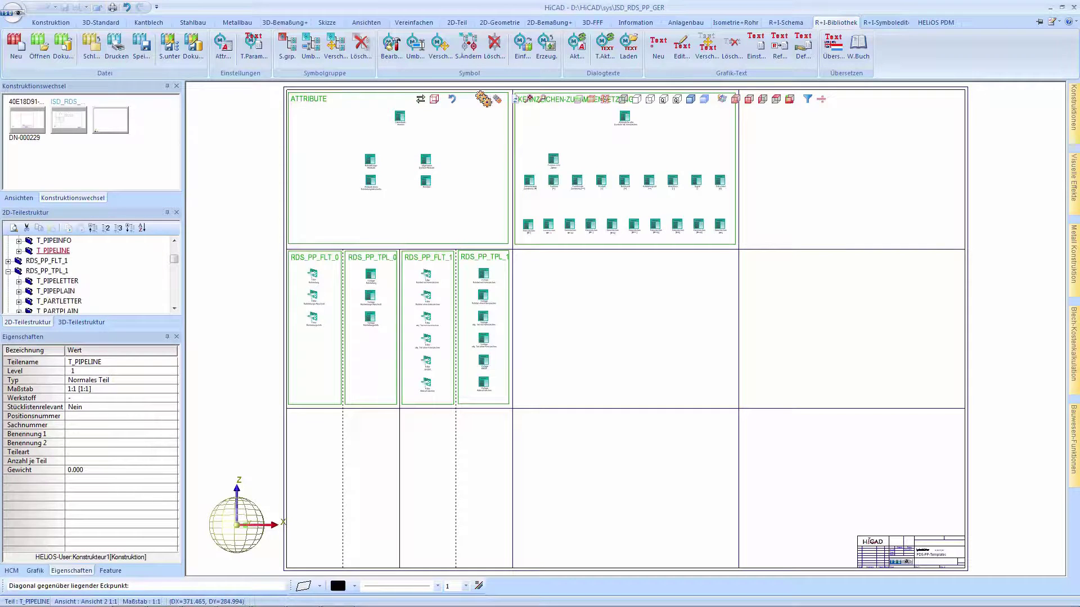
left_click(554, 87)
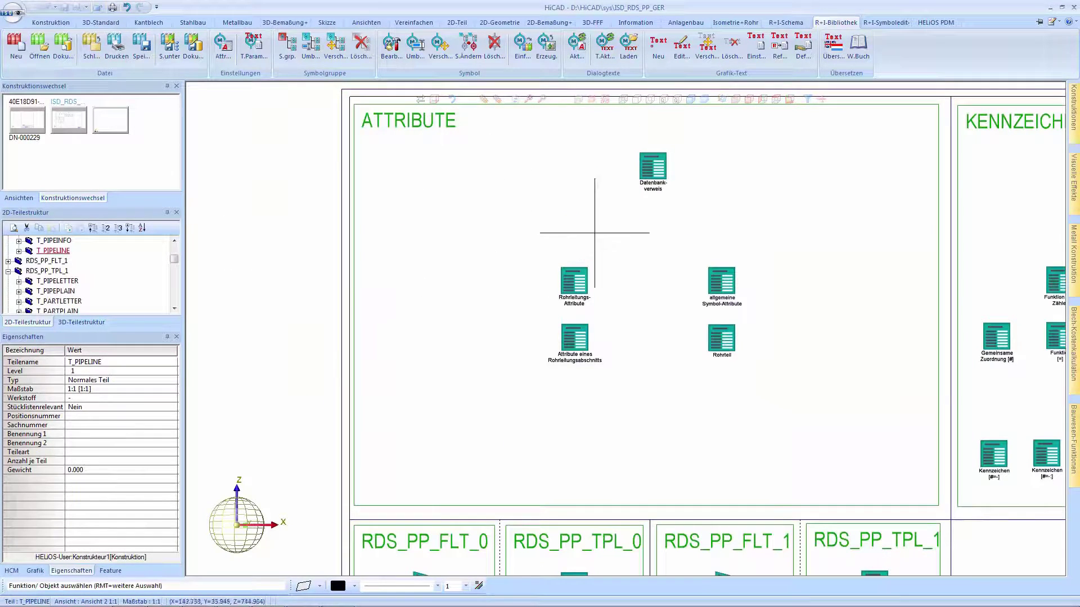
scroll(670, 158, "up", 1)
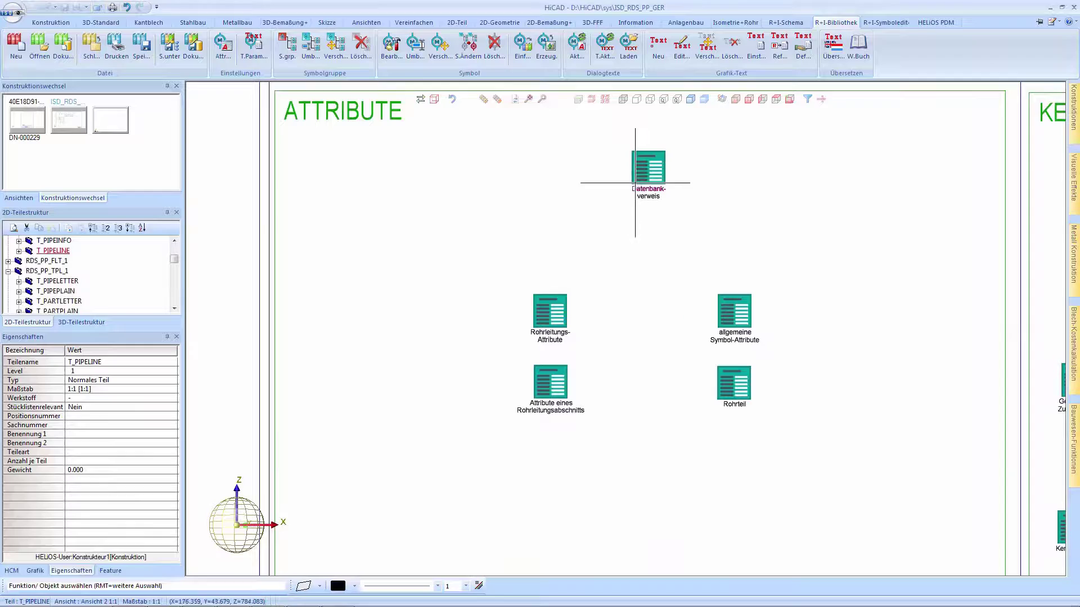
right_click(635, 195)
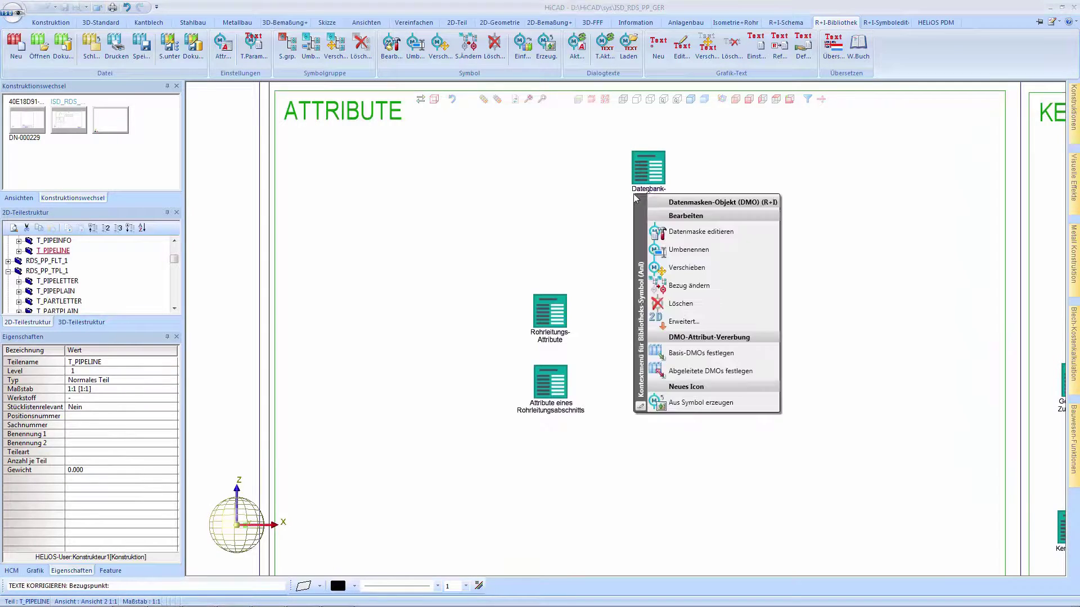
left_click(714, 235)
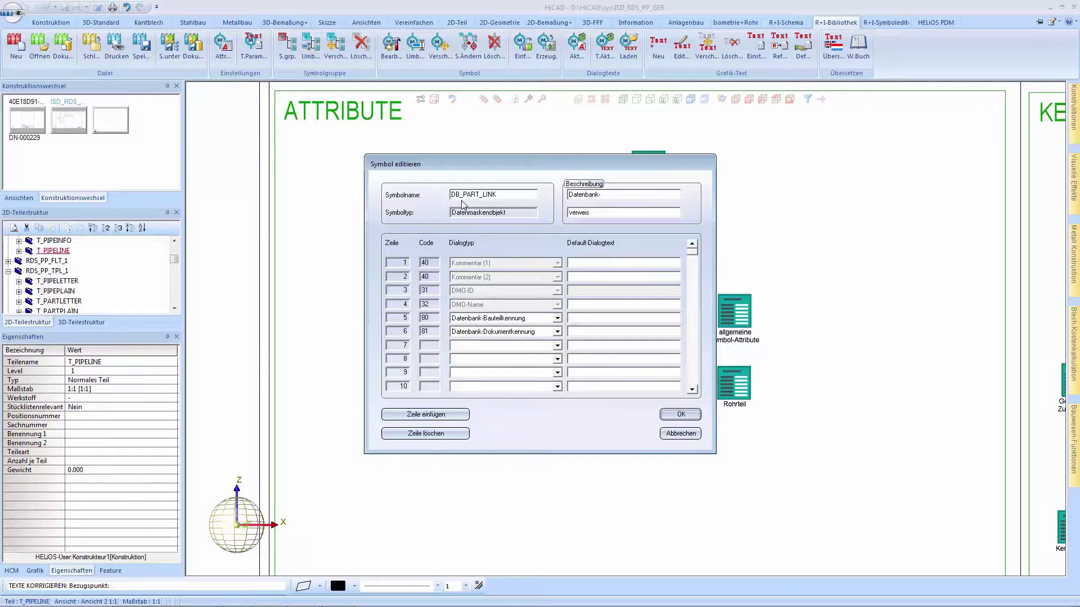
left_click(679, 414)
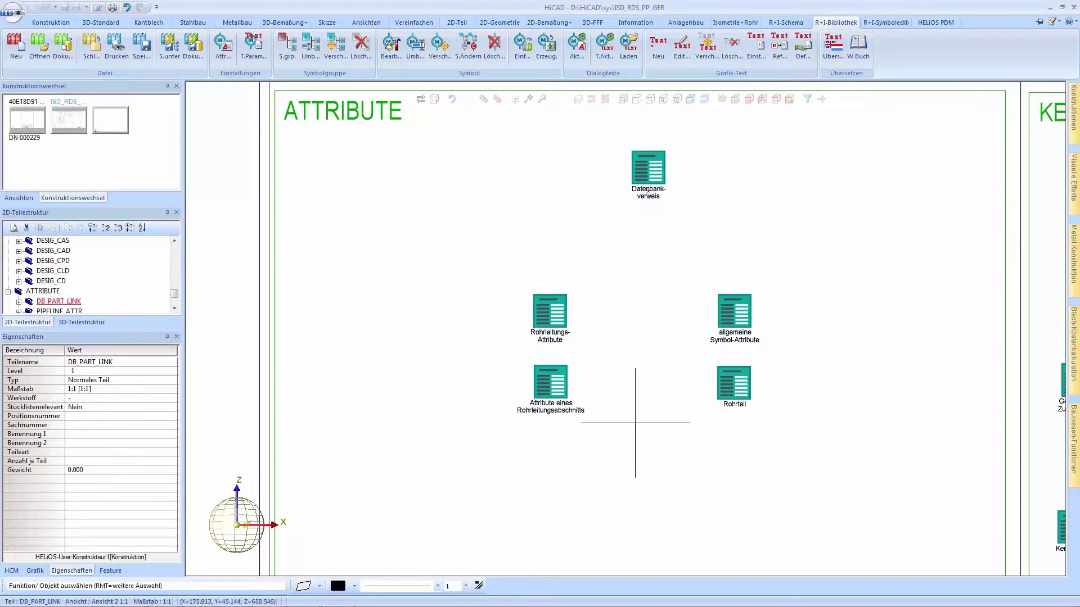
Step: Show objects derived from Datenbank-verweis, then view the Rohrleitungs-Attribute mask and cancel
right_click(647, 189)
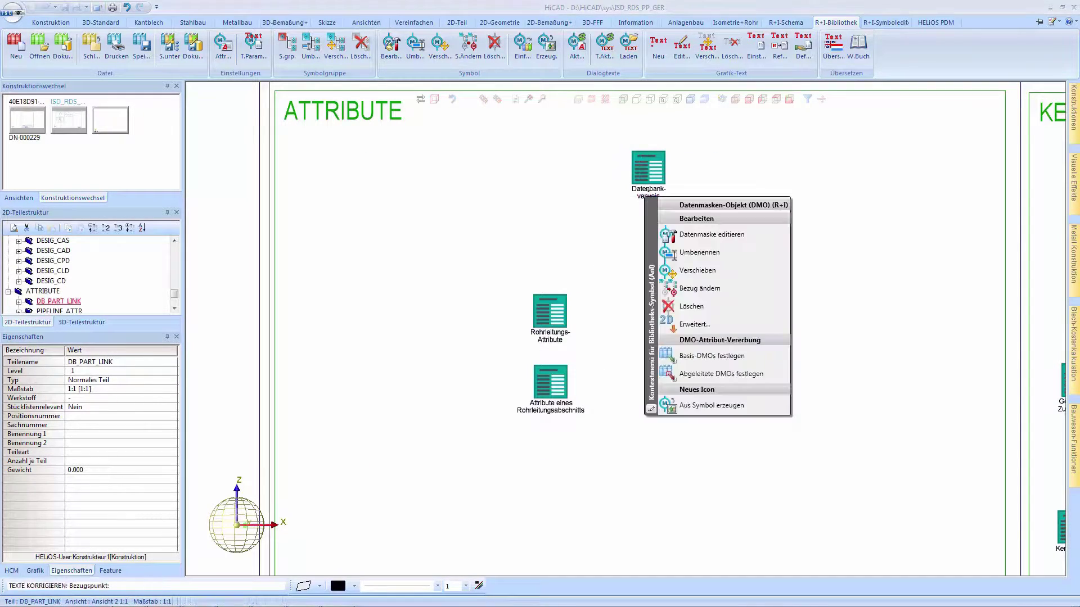
left_click(681, 374)
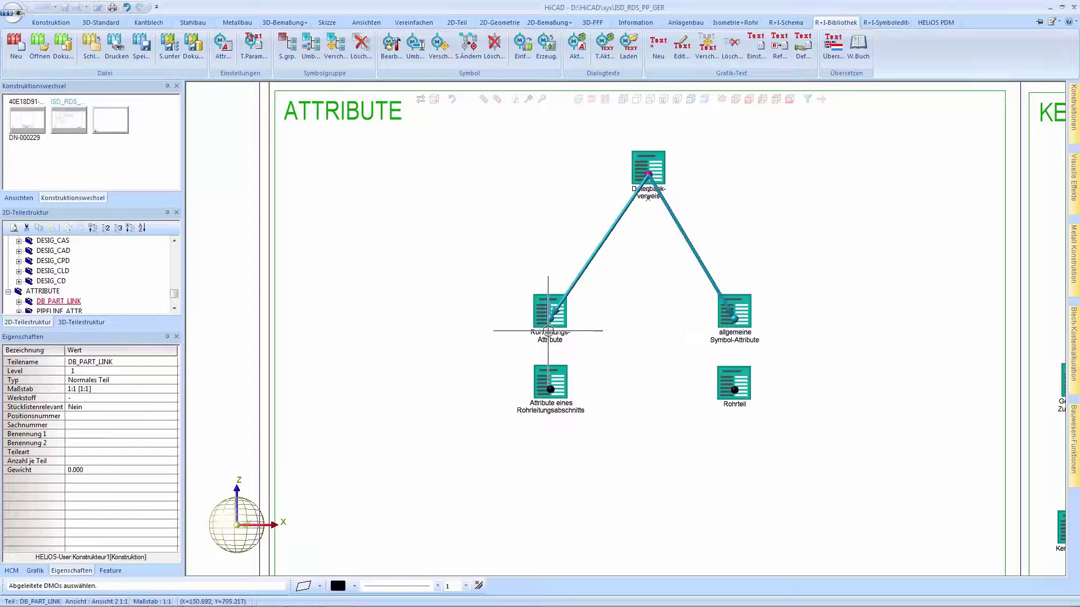
middle_click(631, 320)
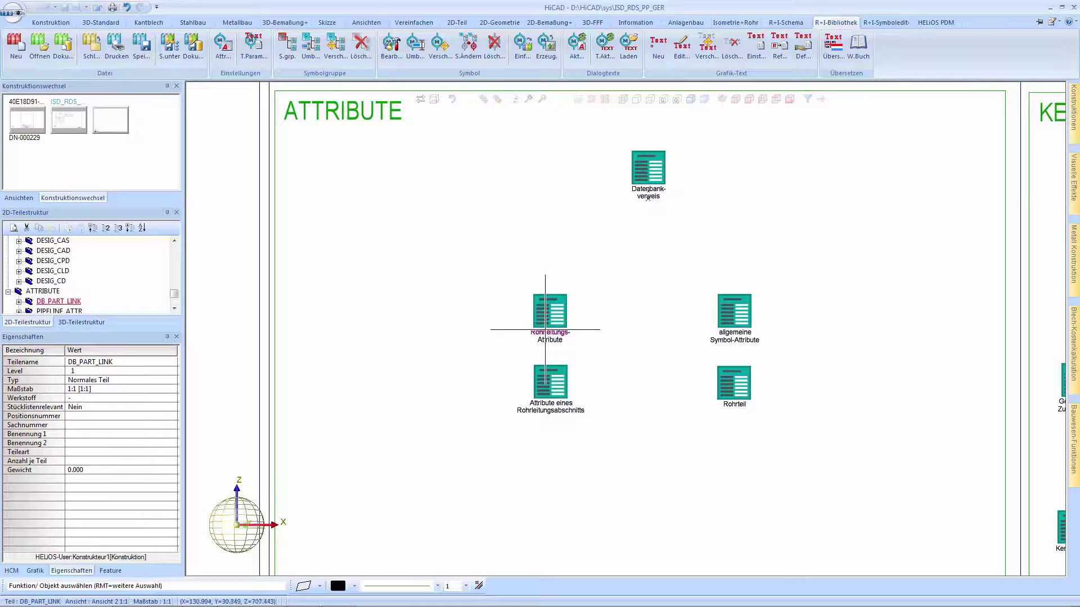
right_click(545, 320)
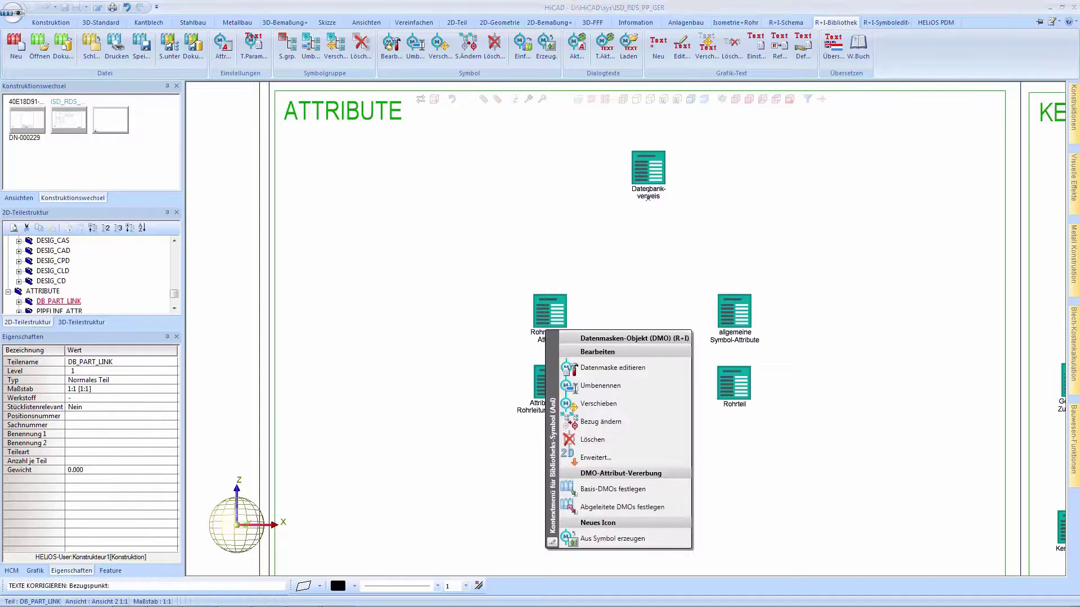
left_click(606, 368)
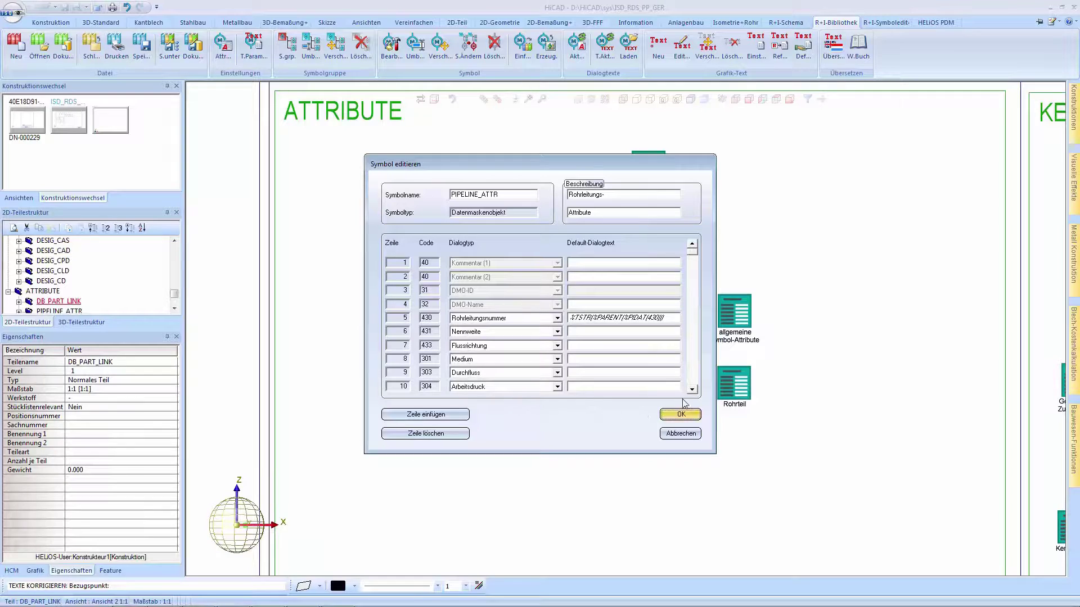
scroll(692, 392, "down", 5)
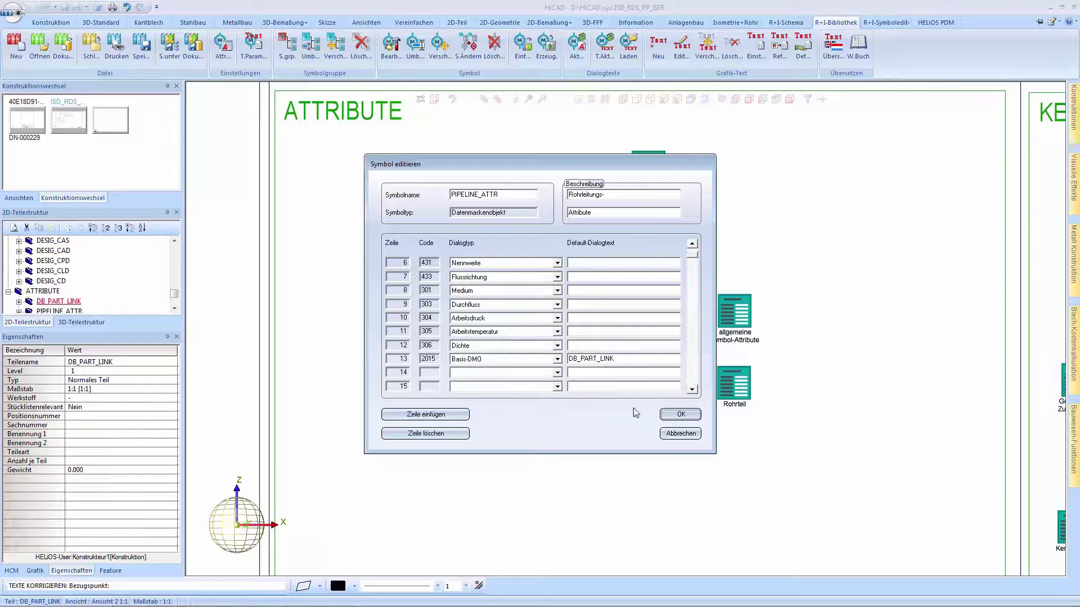
left_click(681, 434)
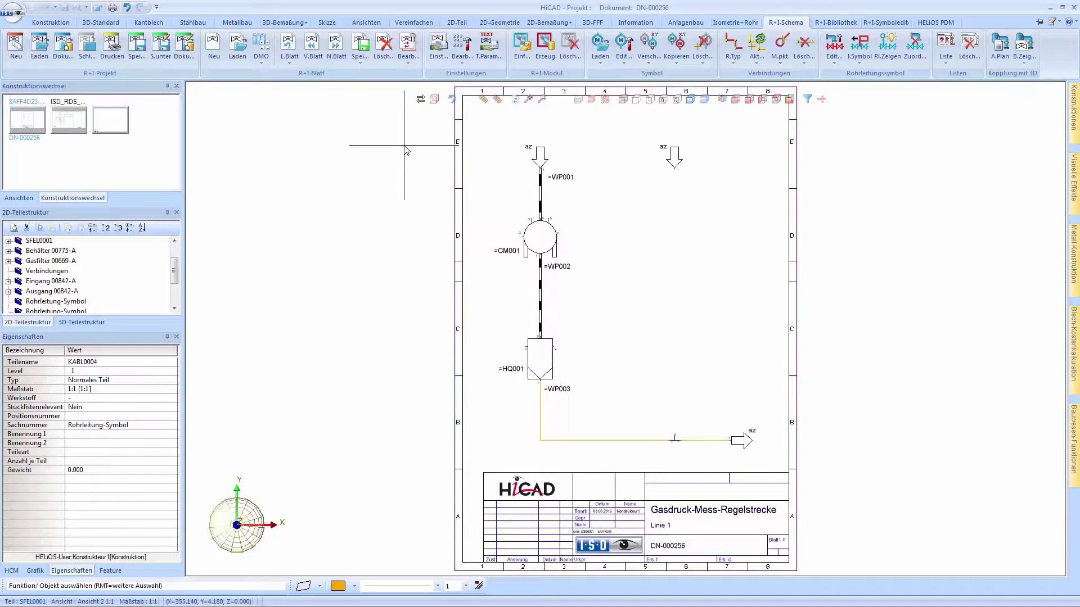
Step: Enter Offshore PQ 110 as the title block's Einbauort GS0 value
right_click(493, 475)
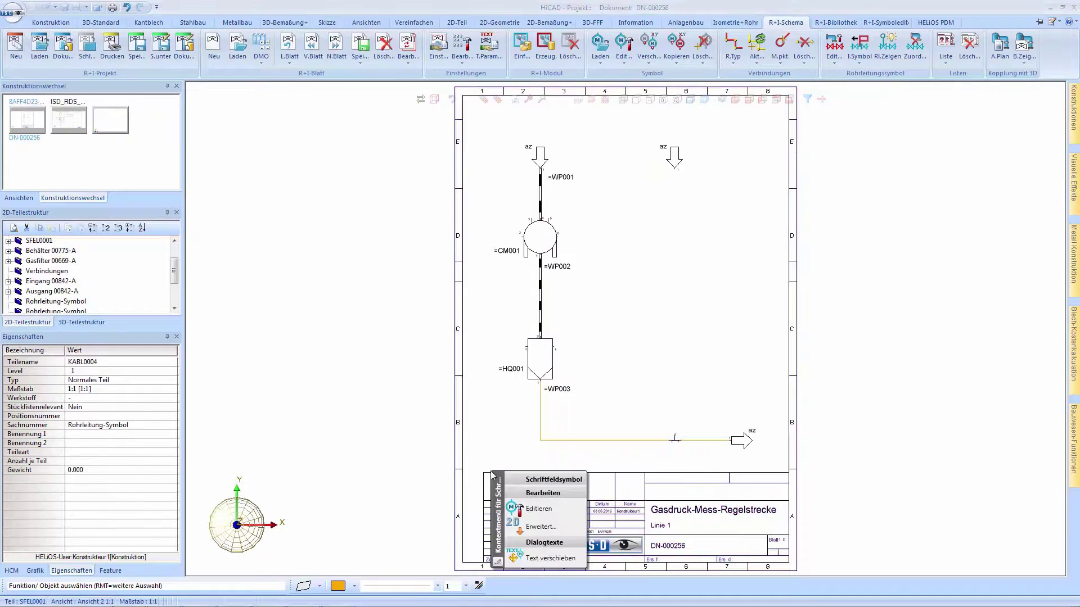
left_click(539, 509)
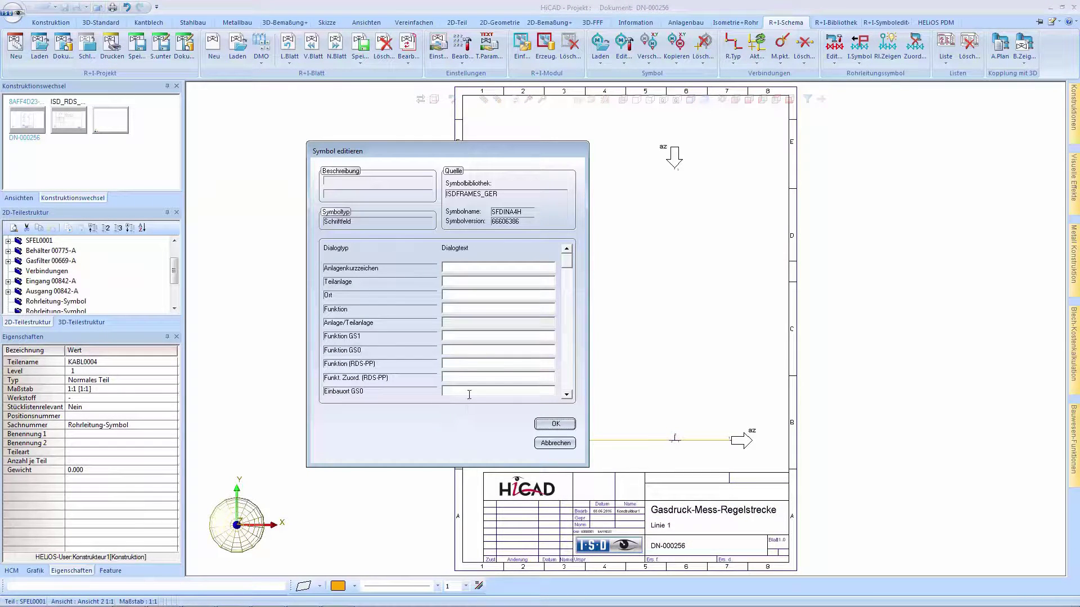
left_click(469, 392)
type("Offshore PQ 110")
left_click(557, 424)
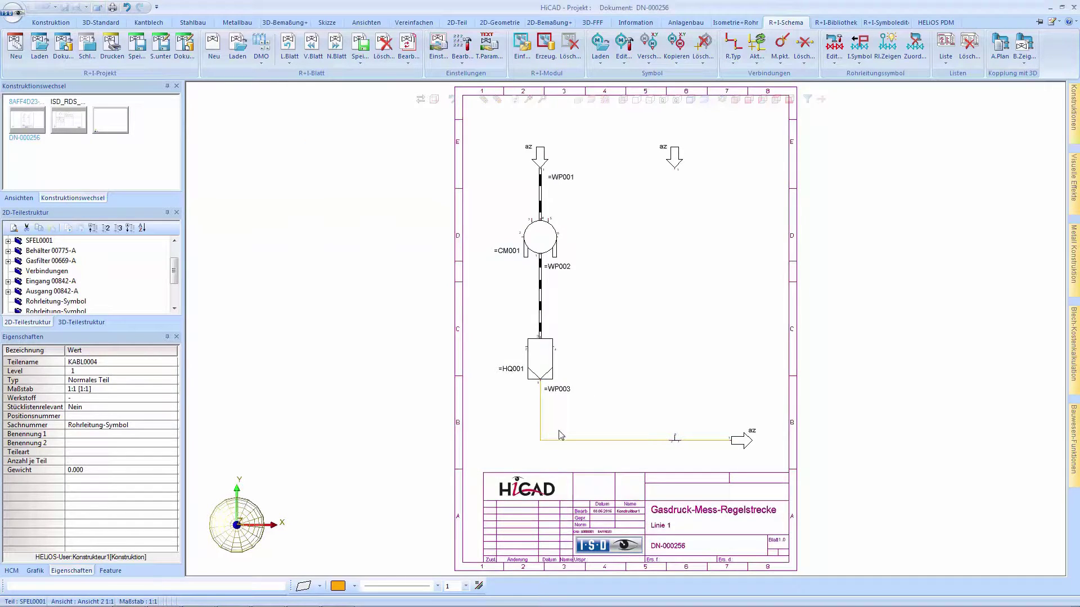
Step: Edit the T_PARTLETTER data mask and start an attribute reference in row 1's text
left_click(262, 43)
left_click(378, 291)
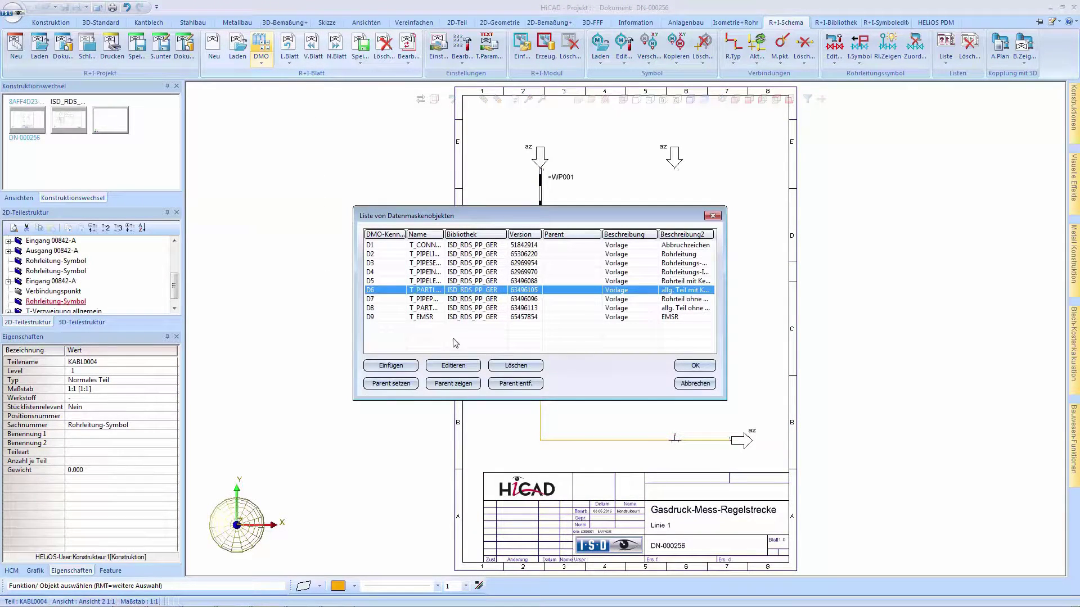
left_click(454, 366)
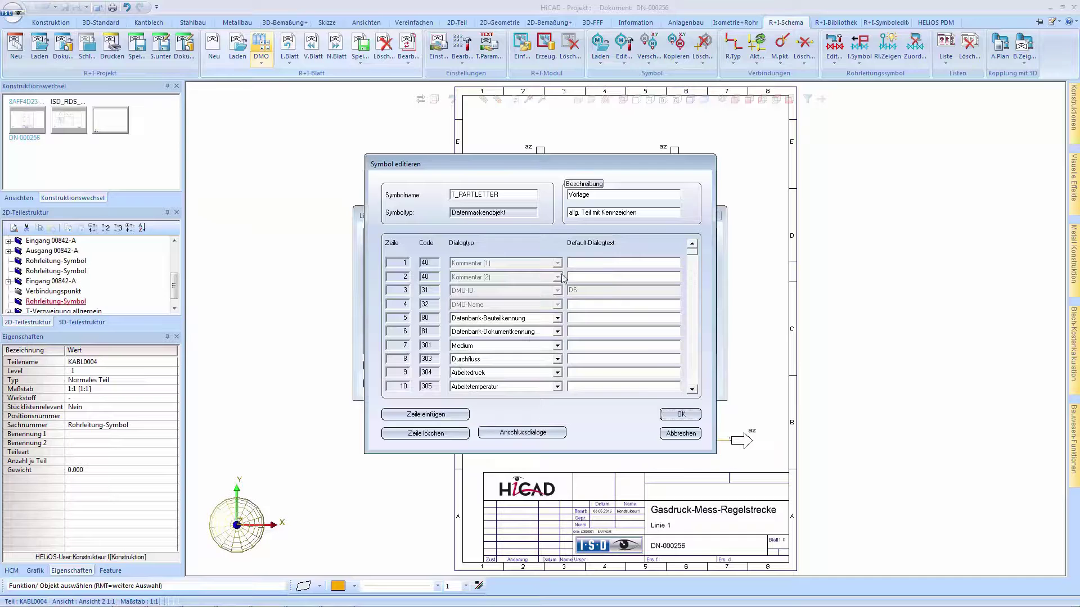
left_click(578, 262)
right_click(578, 263)
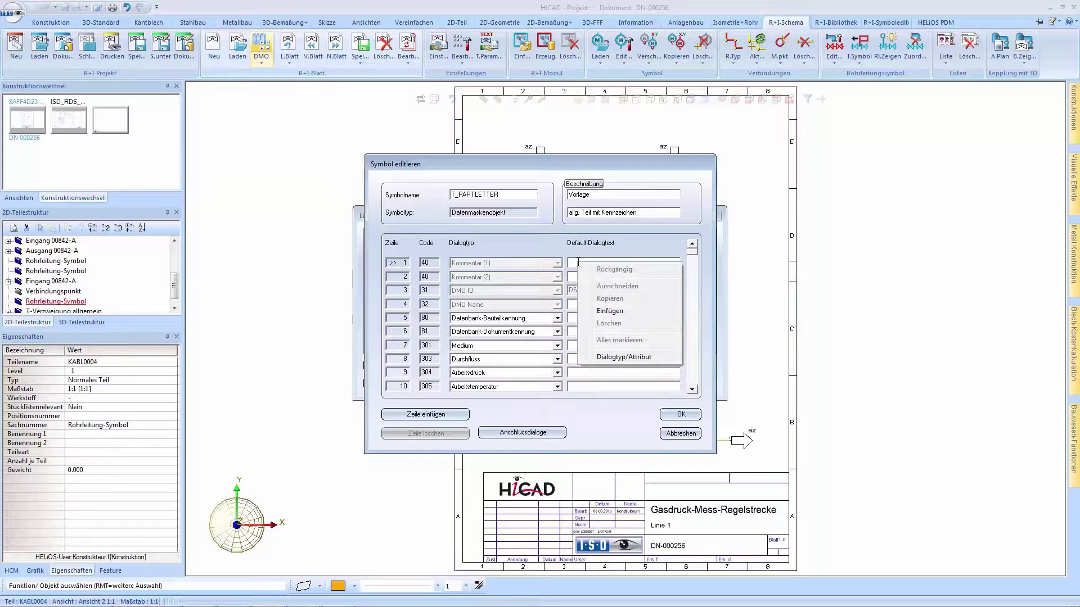
left_click(611, 357)
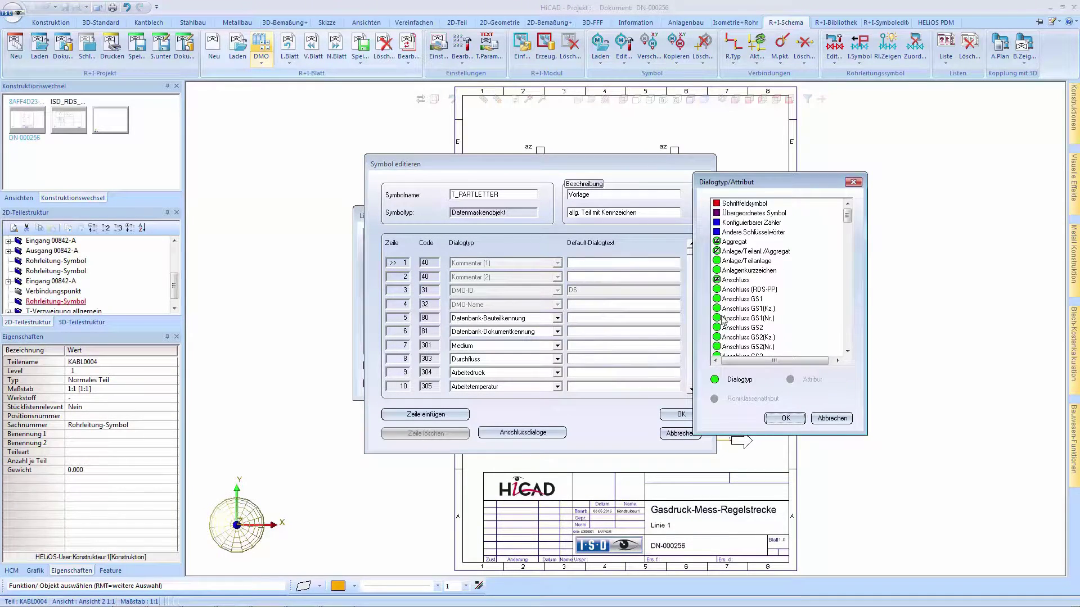
Step: Set row 1's default to the Einbauort GS0 attribute, %FRAME(%PIDAT(3121)), and save
double_click(750, 206)
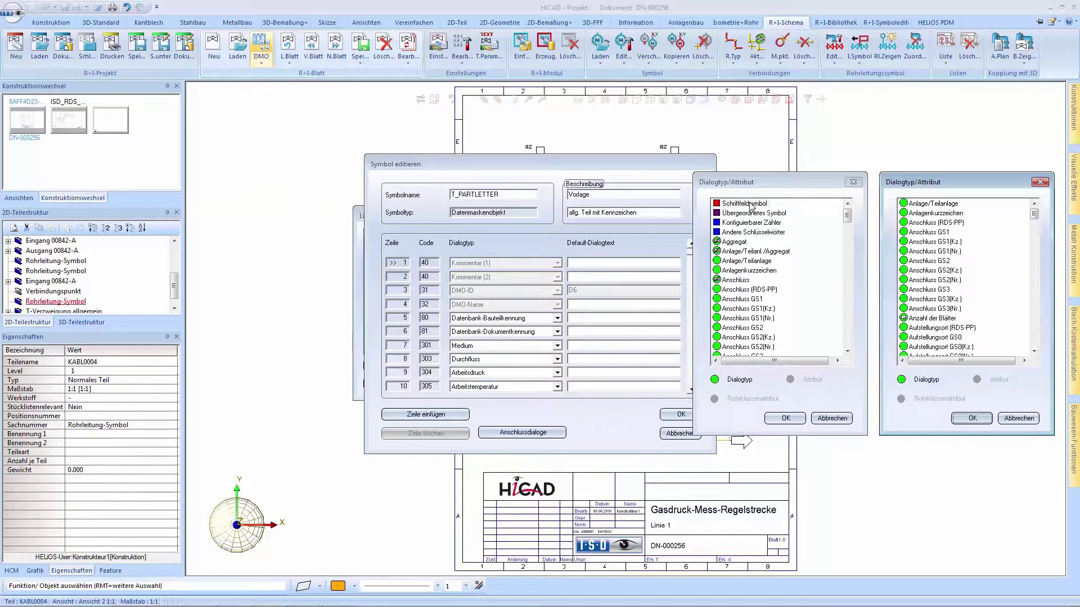
left_click(938, 309)
key("e")
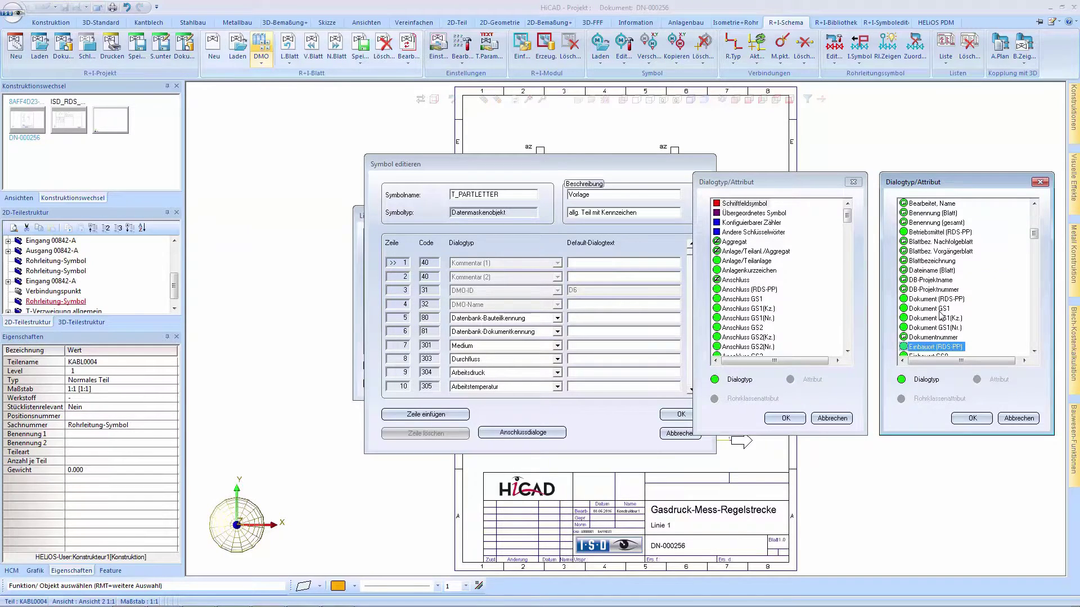
scroll(942, 326, "down", 1)
left_click(943, 328)
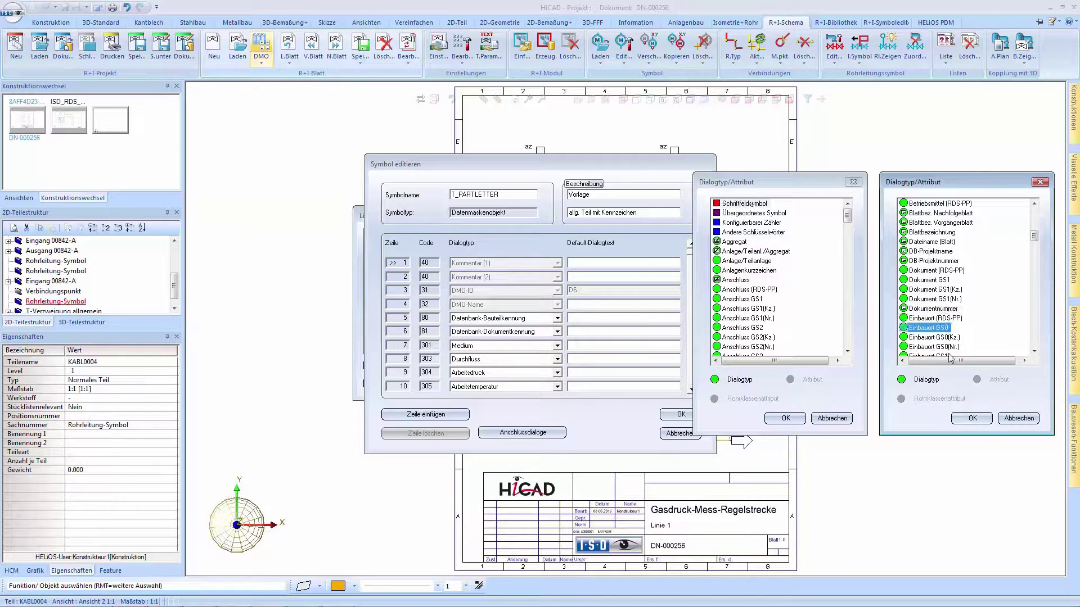
left_click(972, 418)
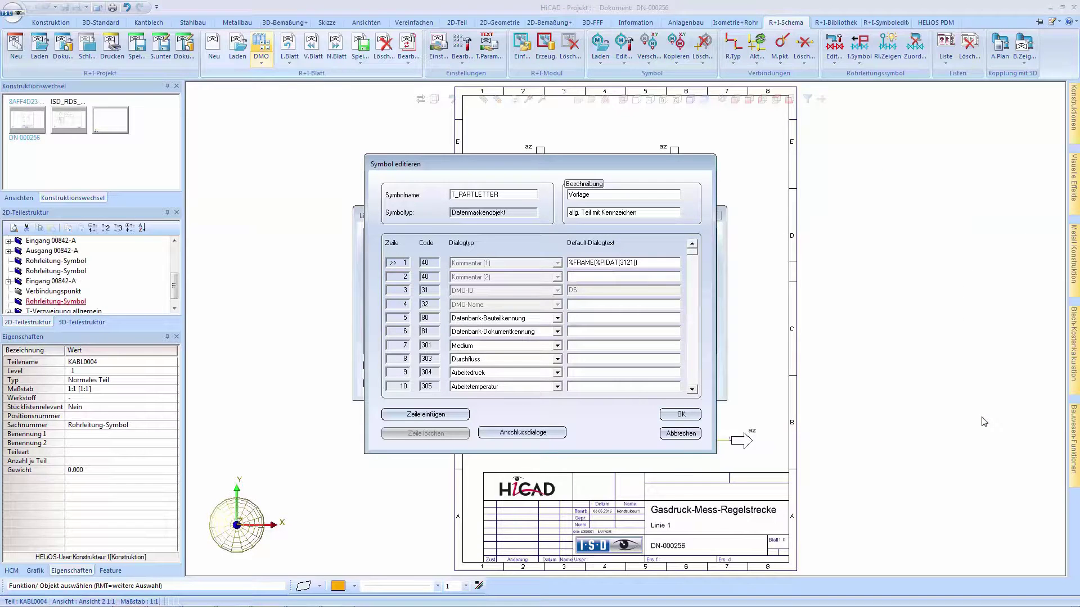
left_click(682, 414)
left_click(695, 366)
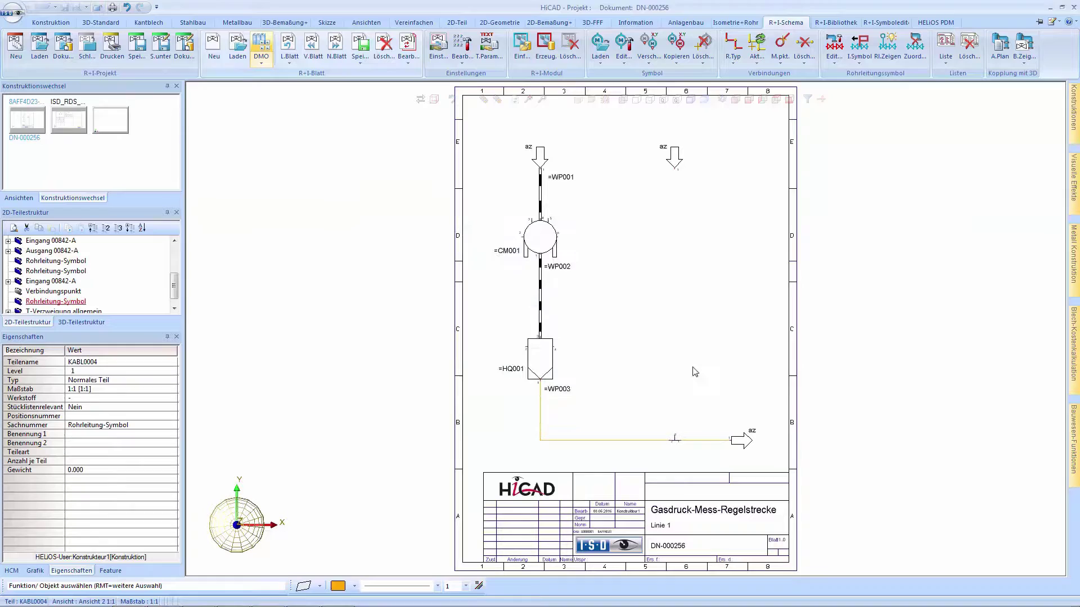
Step: Place the fourth Behälter tank symbol as vessel CM002 to the right of CM001
left_click(600, 45)
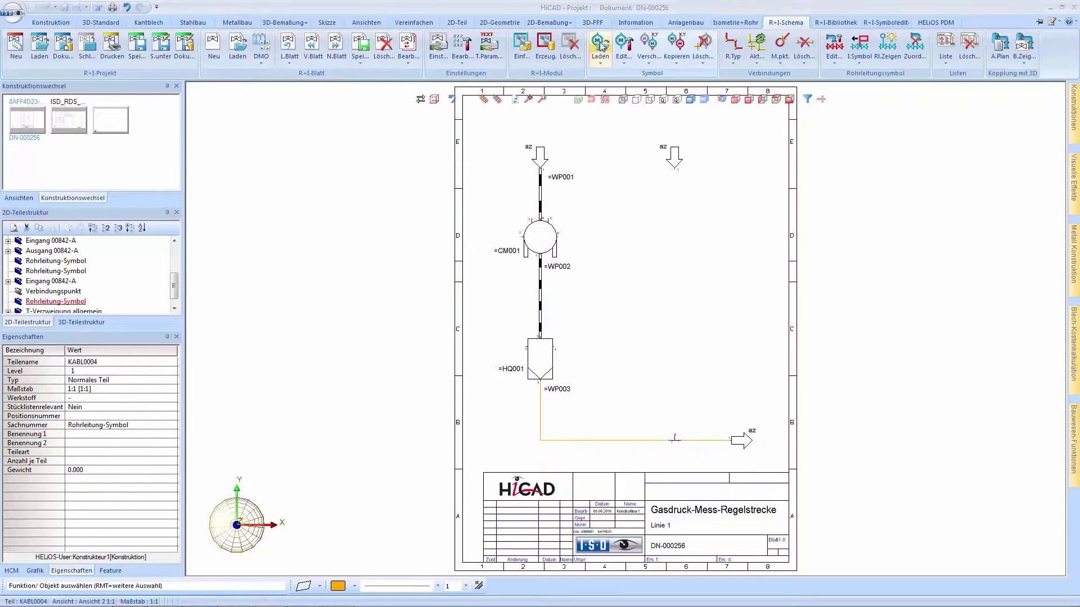
double_click(657, 243)
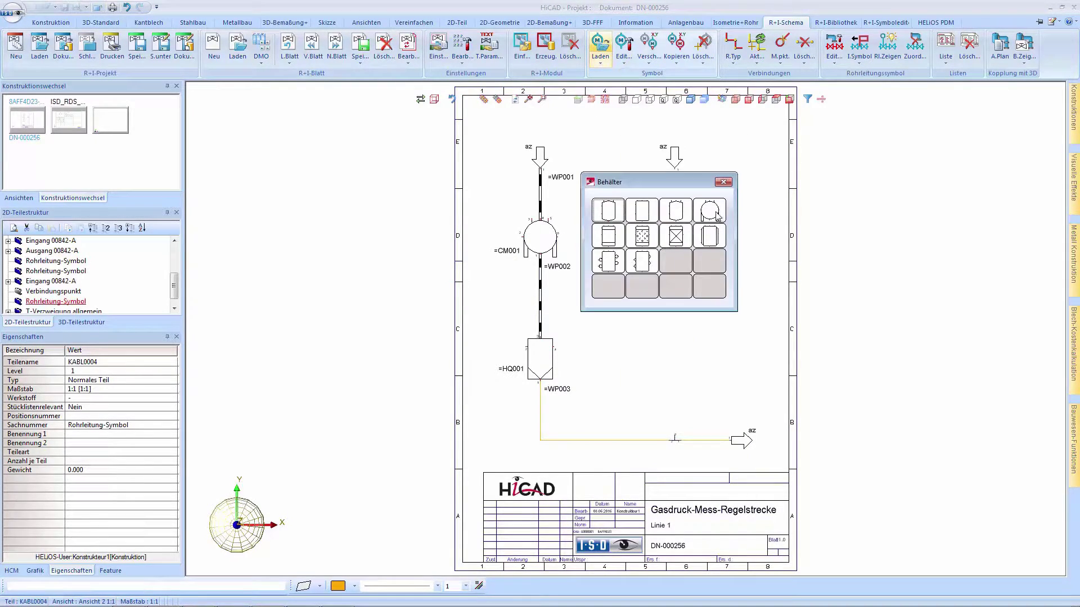
left_click(716, 214)
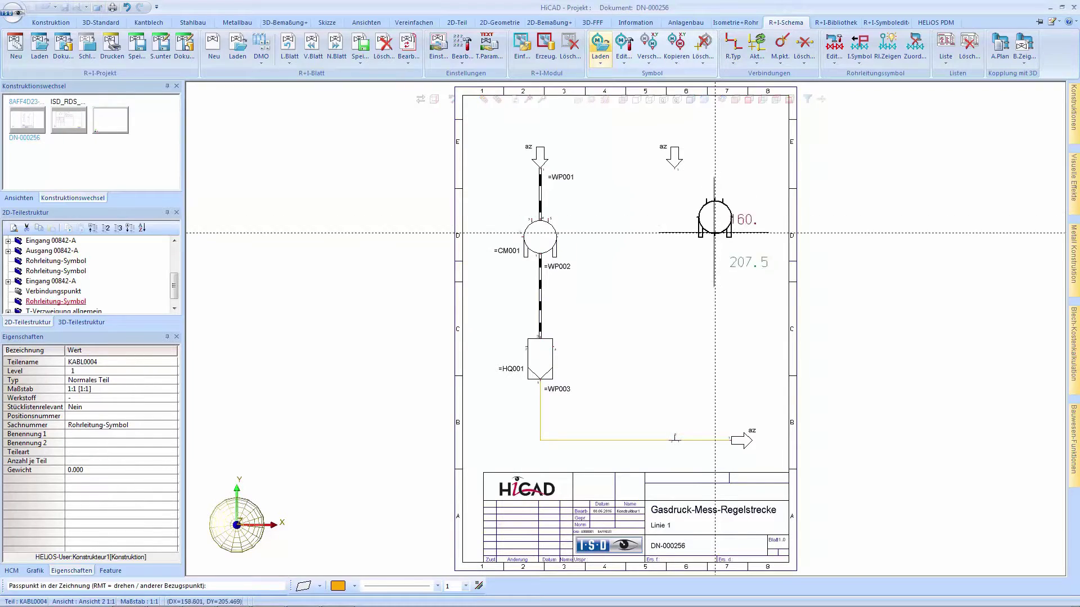
left_click(675, 250)
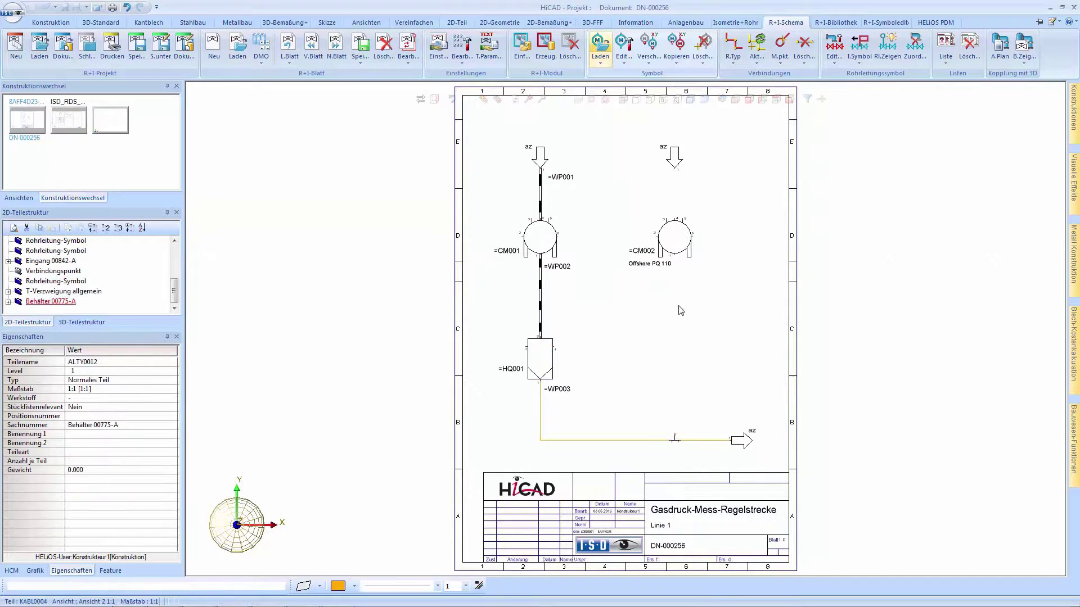
middle_click(662, 306)
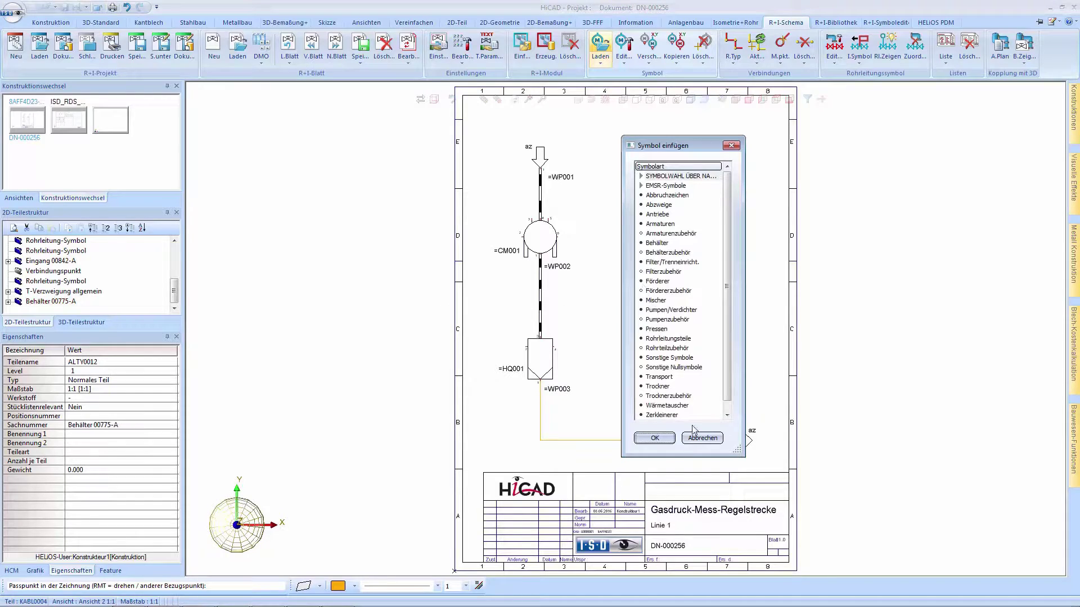
left_click(703, 440)
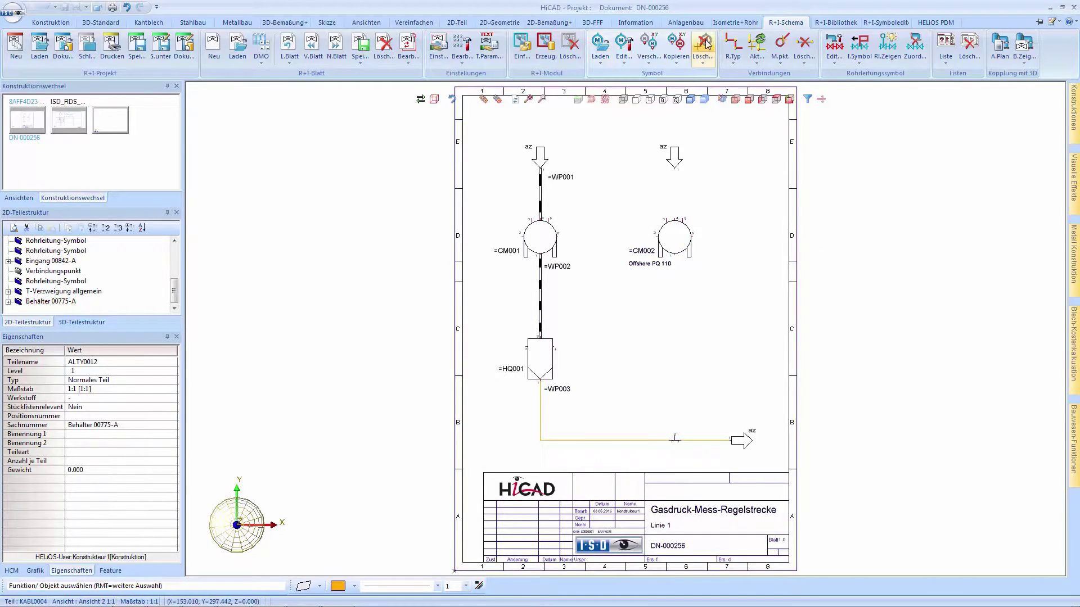
Step: Draw Laugen pipeline WP004 from the az arrow into CM002, and another down to the yellow line
left_click(732, 45)
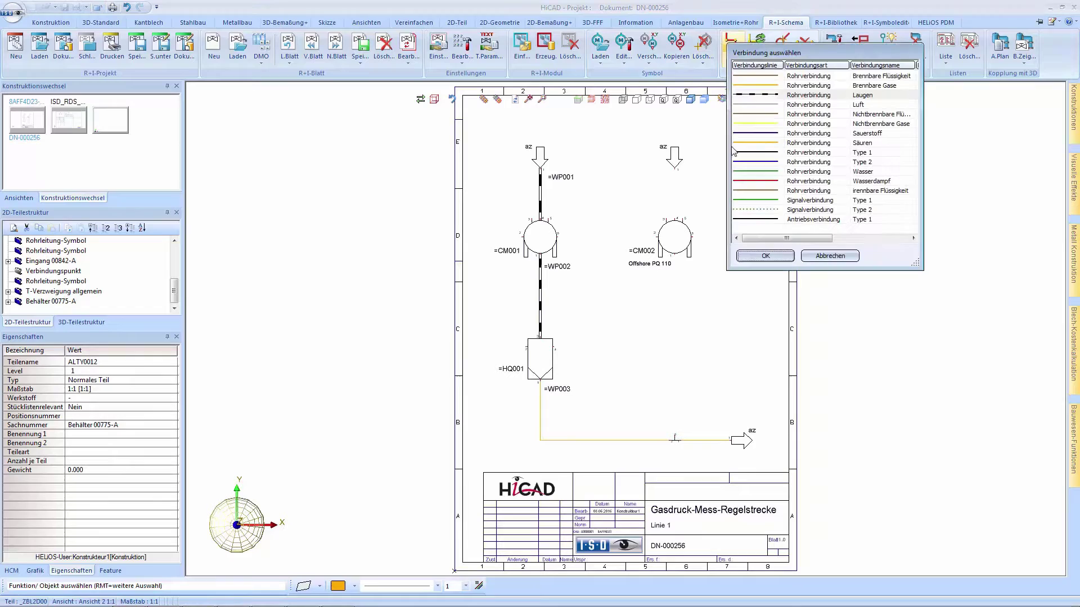
double_click(795, 97)
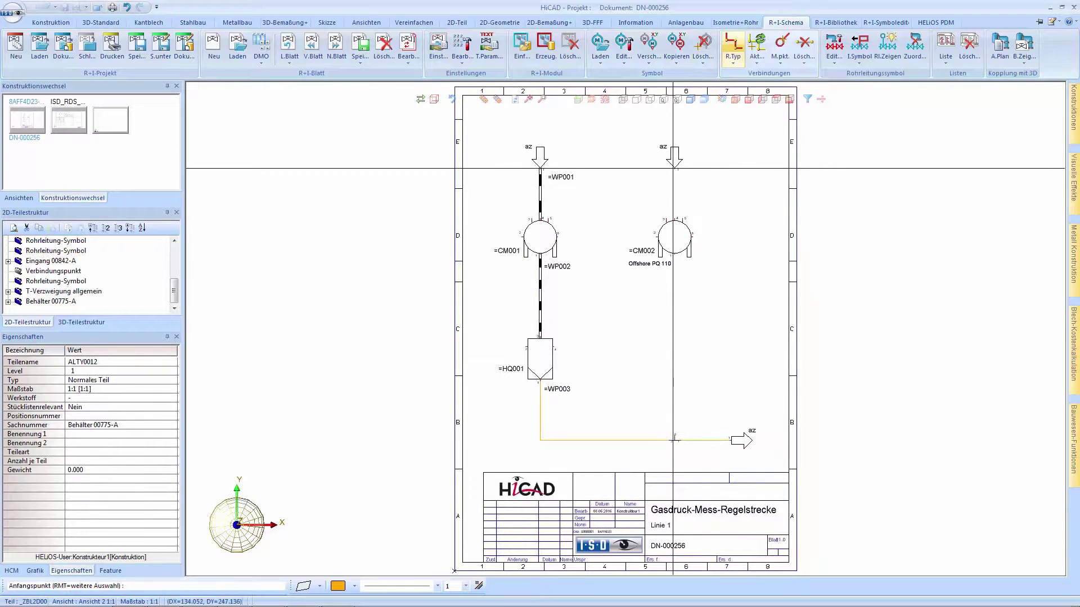
left_click(674, 169)
left_click(674, 219)
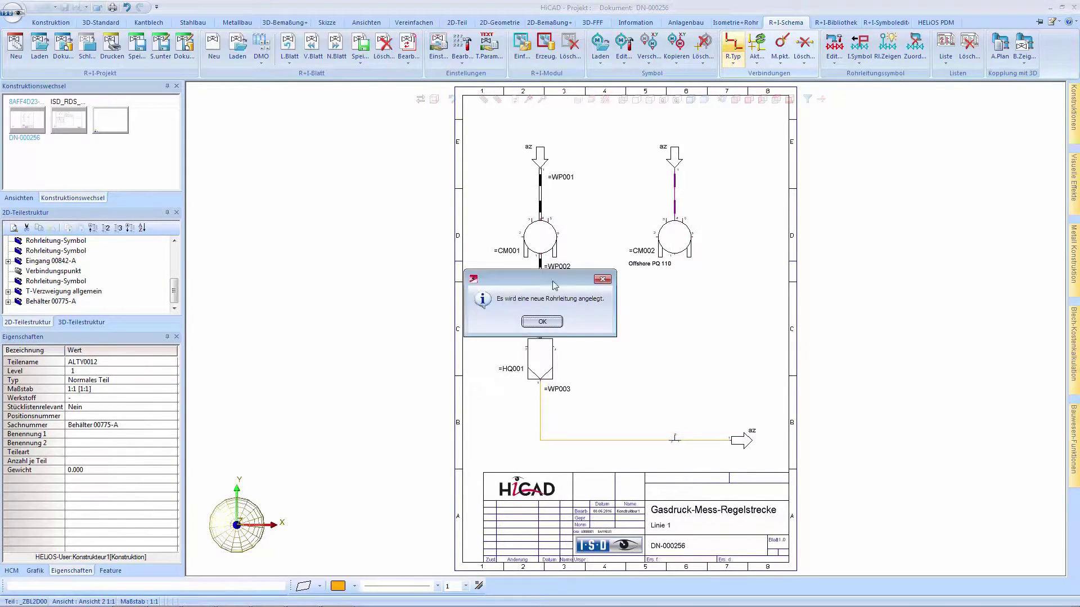
left_click(550, 321)
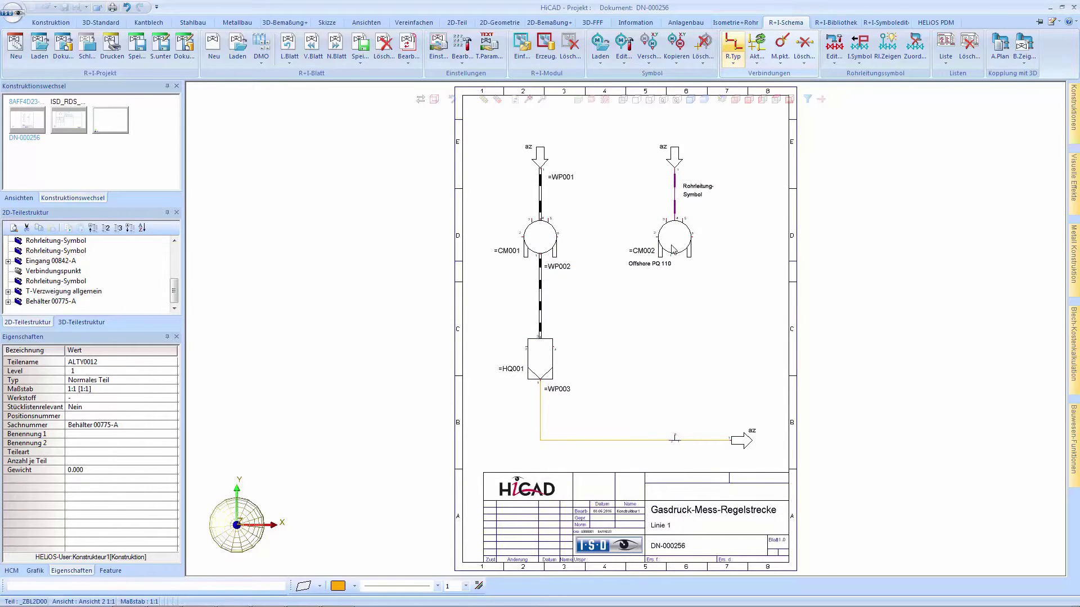
left_click(504, 308)
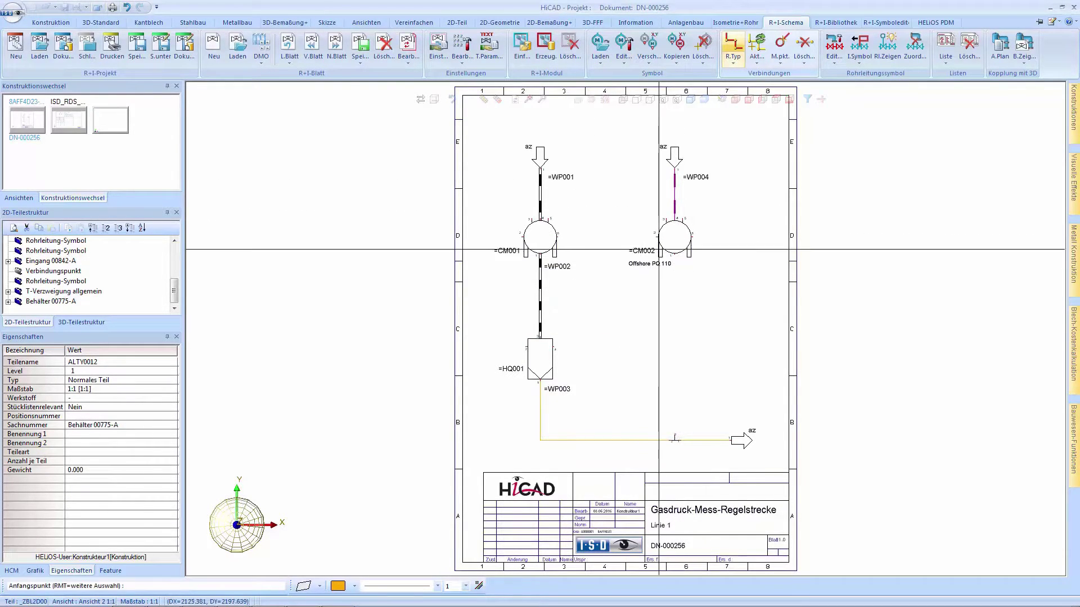
left_click(674, 255)
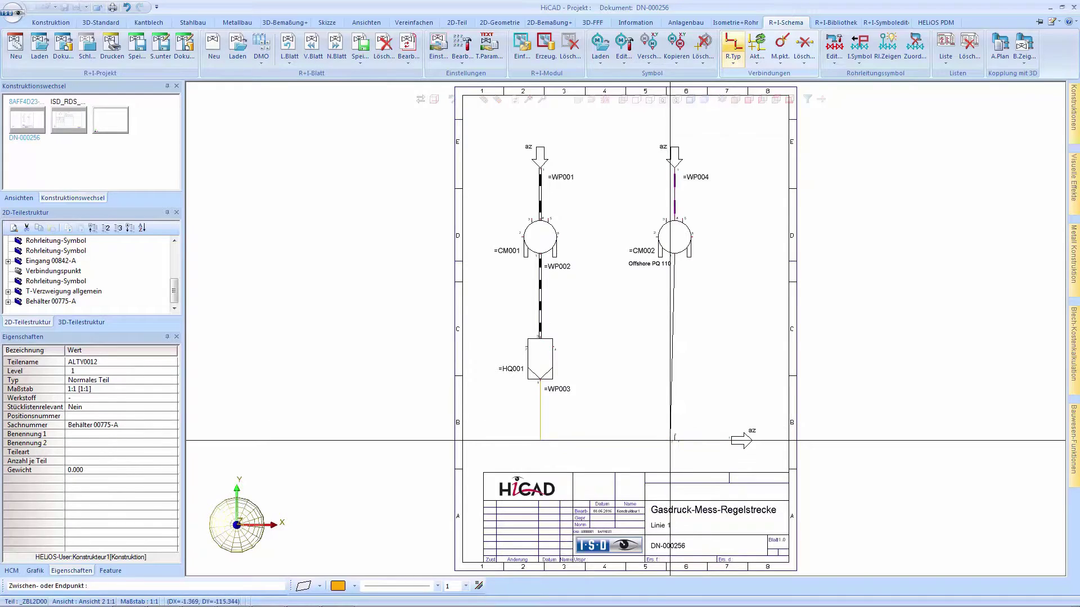
left_click(673, 436)
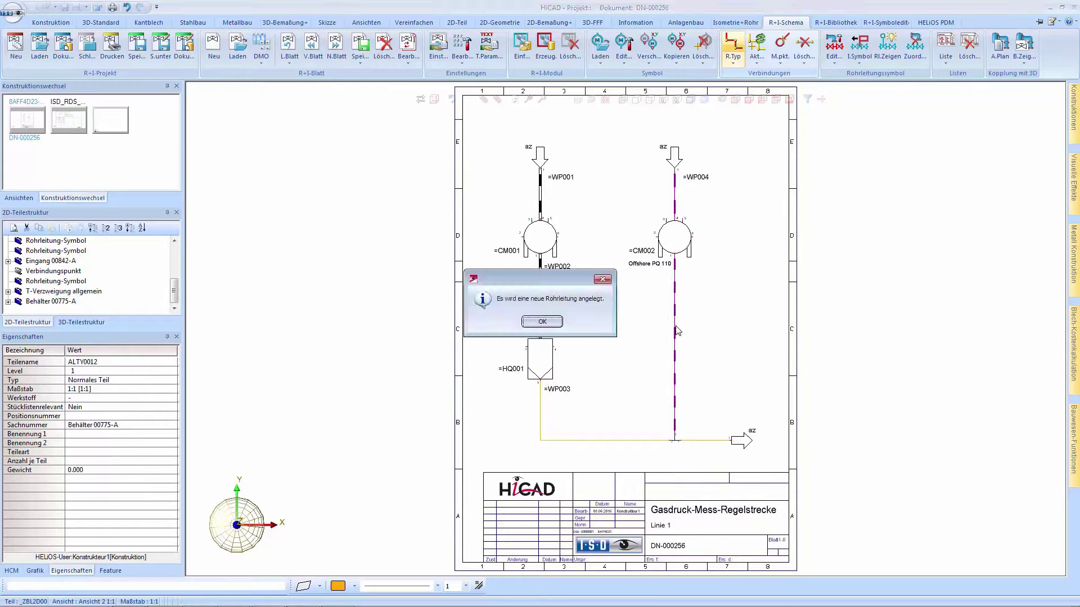
Step: Label the lower pipeline =WP005 and accept its downward flow direction
left_click(541, 323)
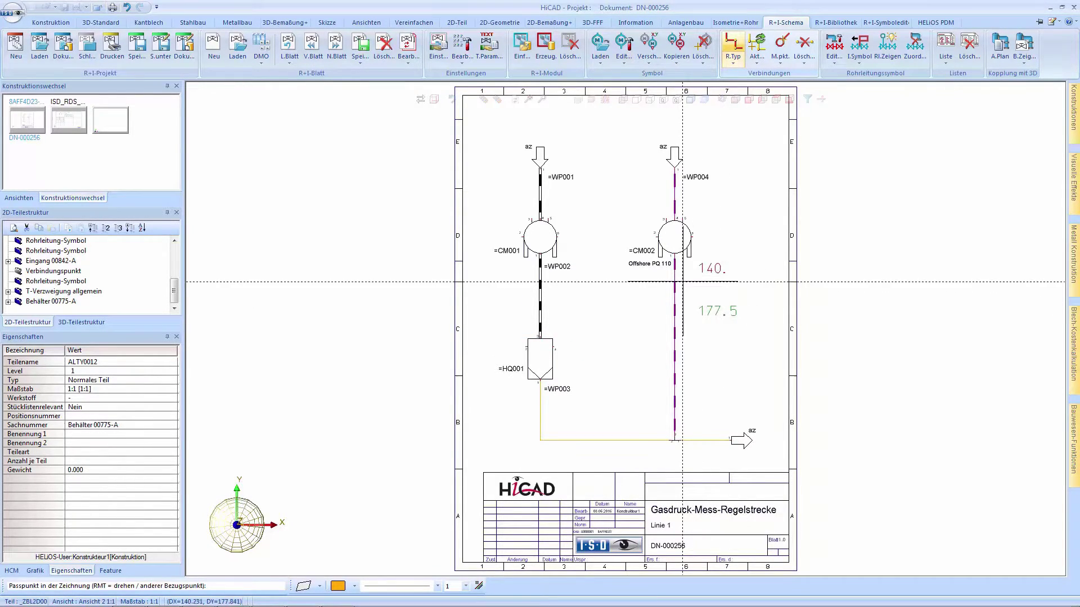
left_click(685, 287)
left_click(514, 309)
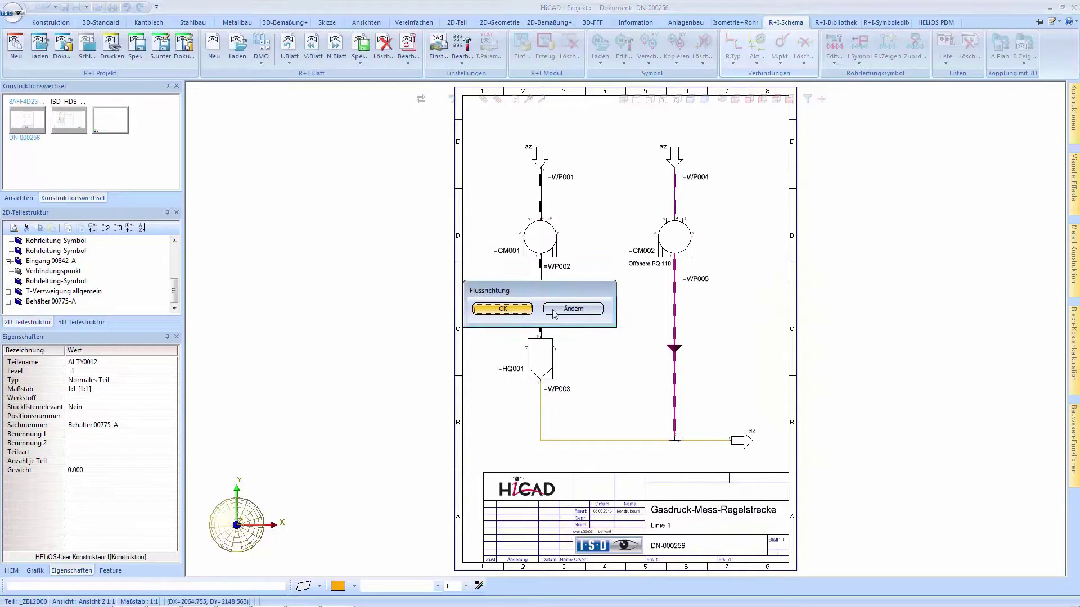